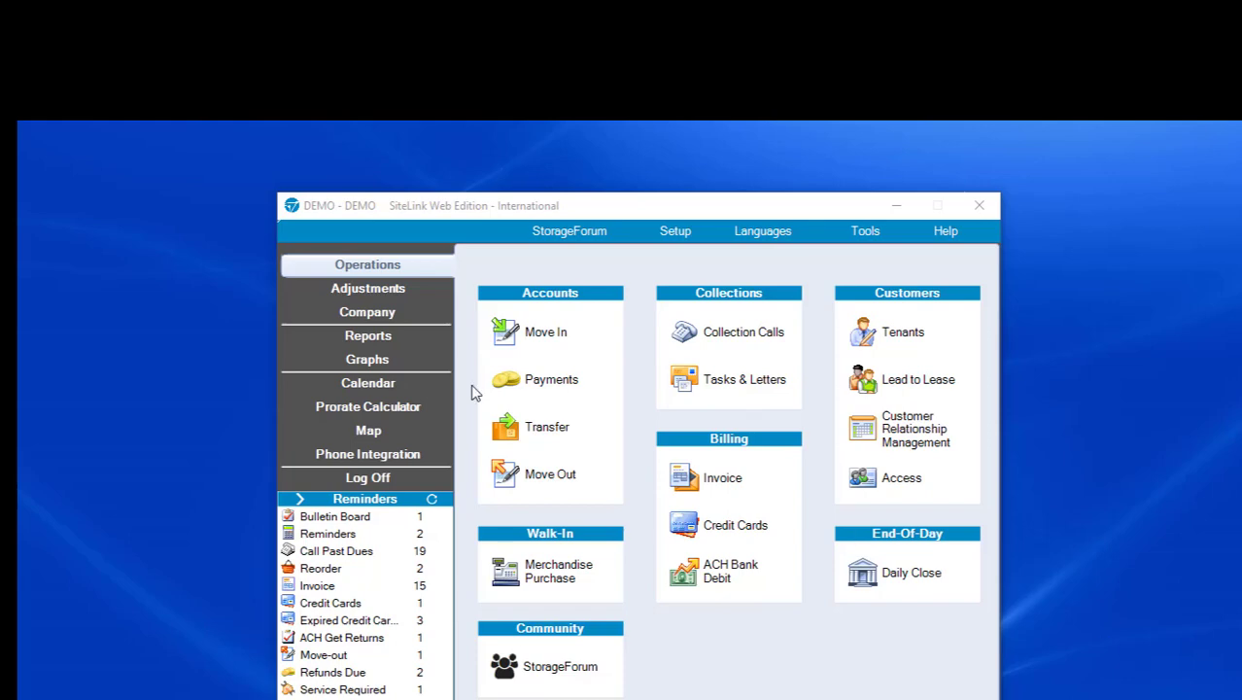
Open the company Utilities window, then close it again.
{"action": "left_click", "coordinate": [424, 322]}
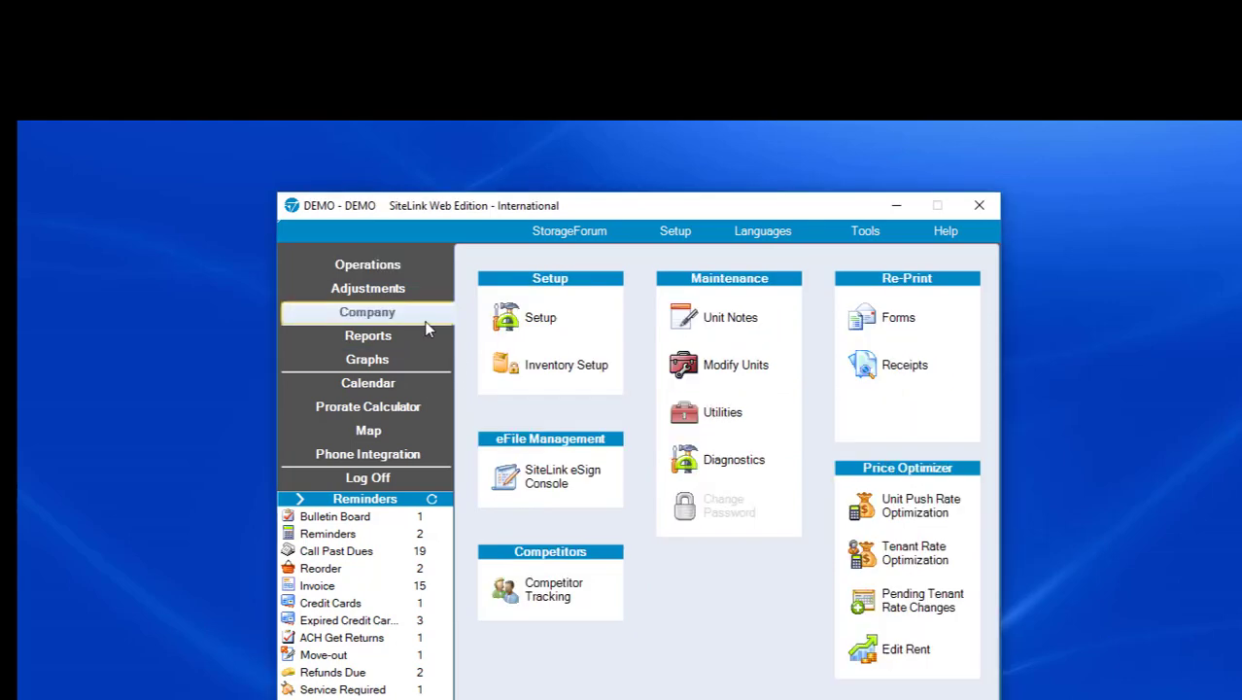
{"action": "left_click", "coordinate": [743, 412]}
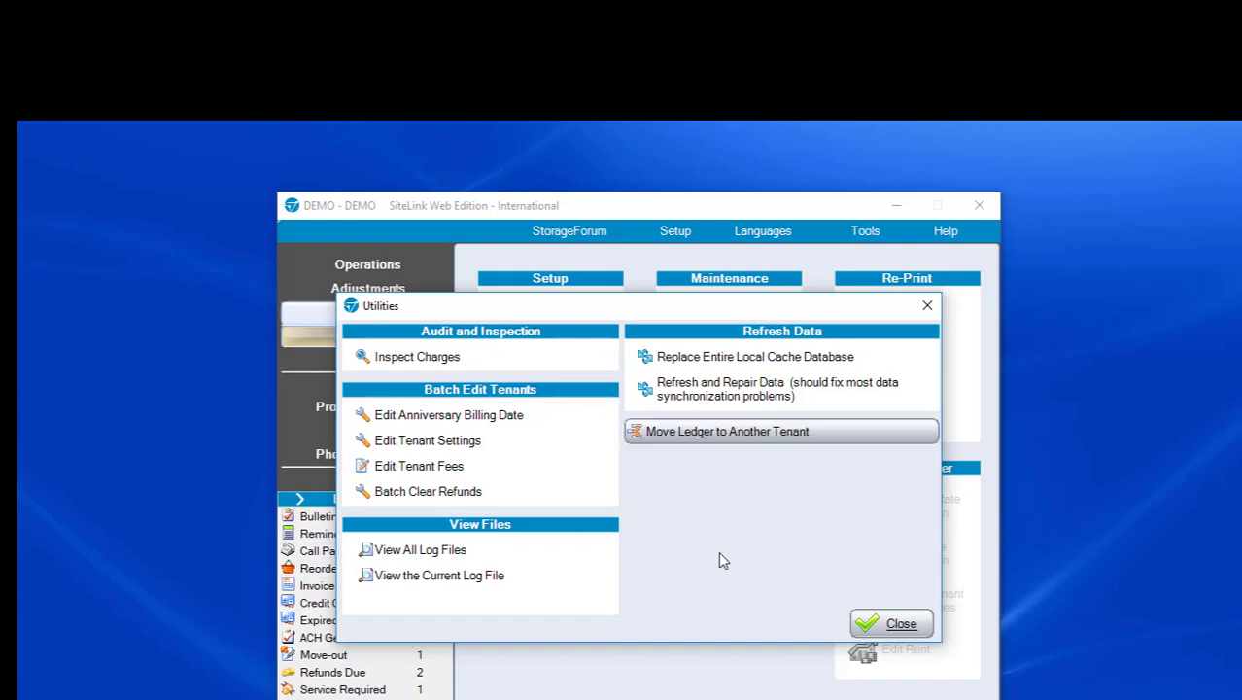
{"action": "left_click", "coordinate": [771, 447]}
{"action": "left_click", "coordinate": [902, 630]}
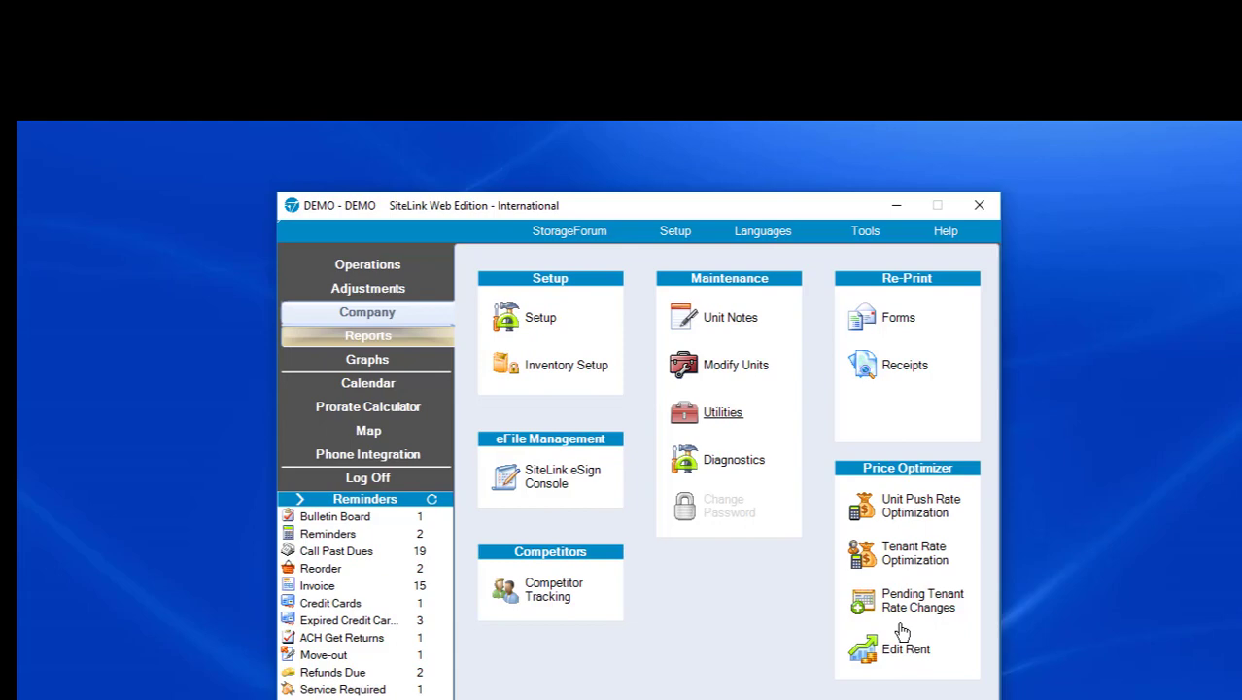
Pull up unit 1105's tenant in Payments across all units, then cancel without paying.
{"action": "left_click", "coordinate": [399, 263]}
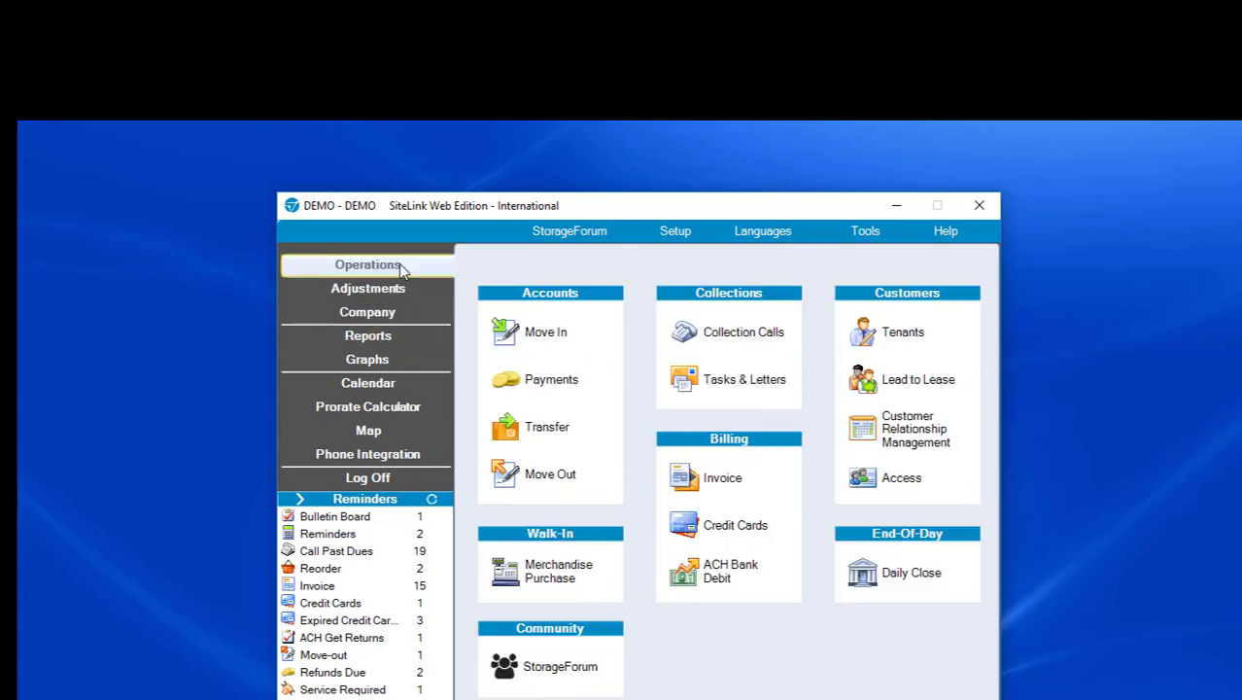
{"action": "left_click", "coordinate": [545, 378]}
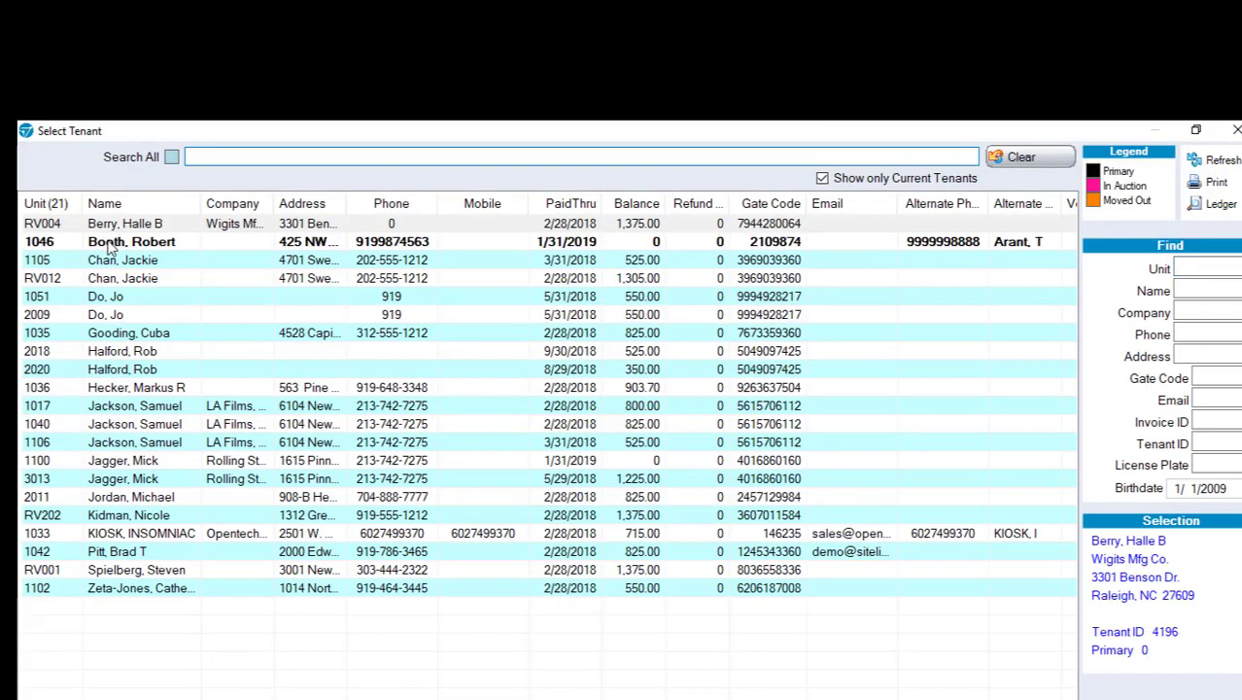
{"action": "double_click", "coordinate": [117, 261]}
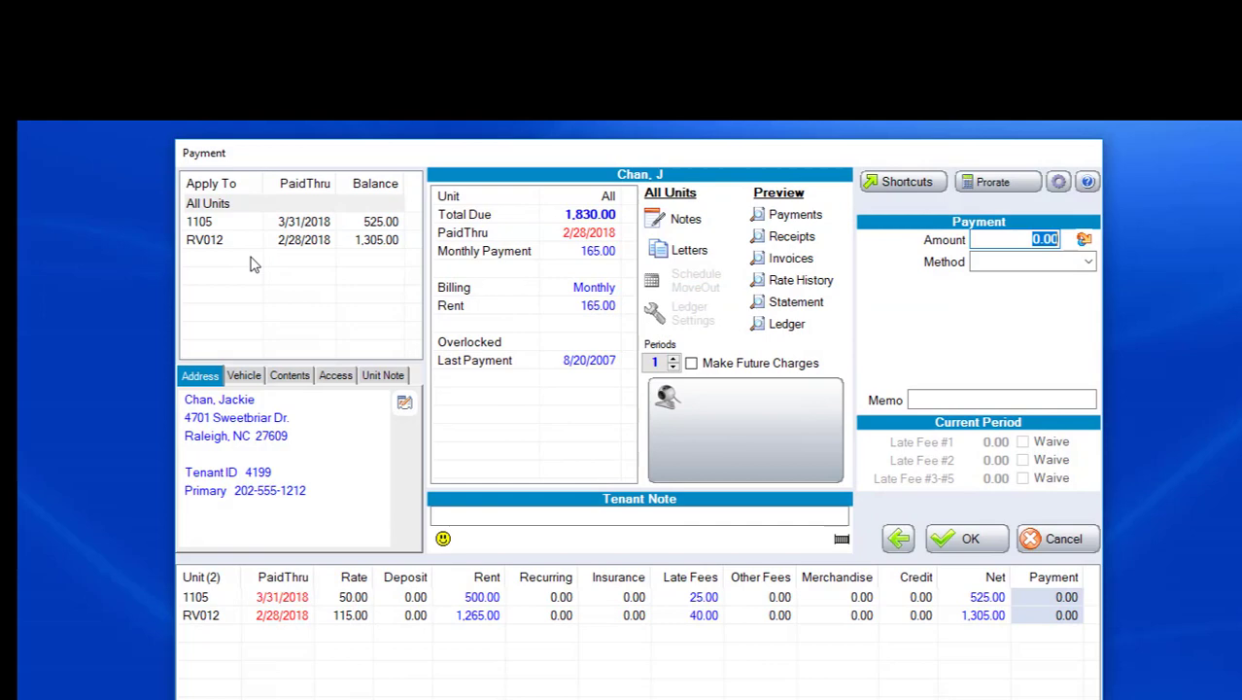
{"action": "left_click", "coordinate": [260, 203]}
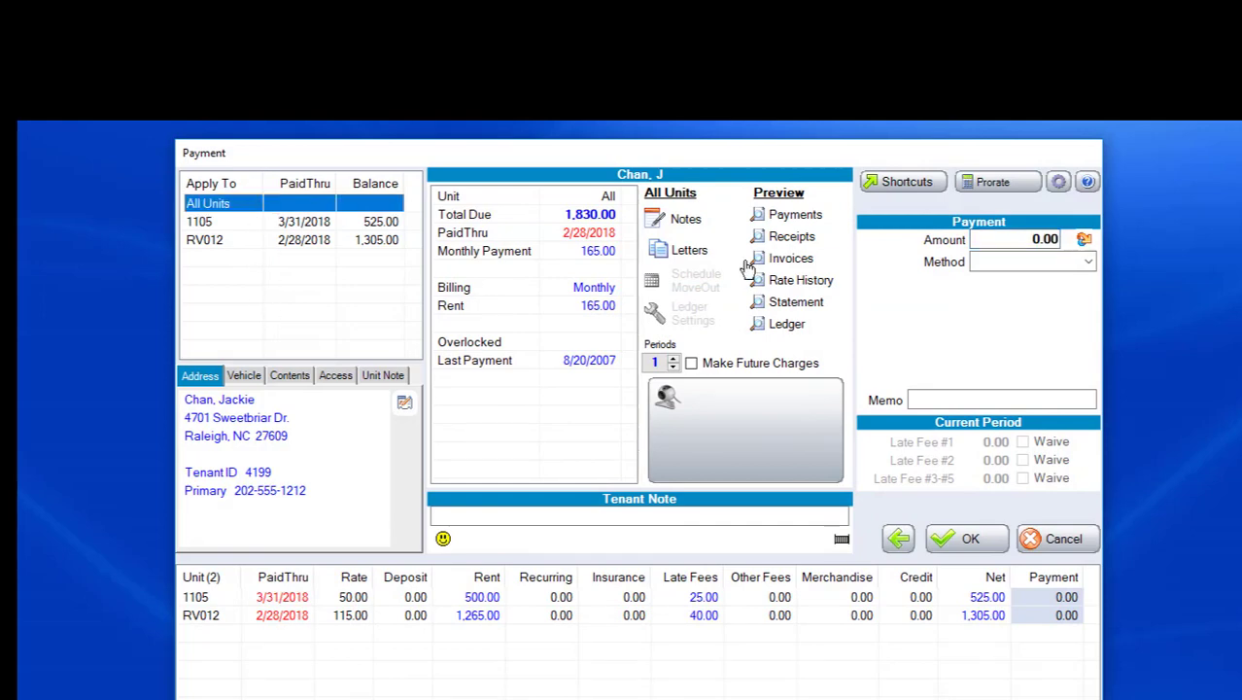
{"action": "left_click", "coordinate": [1054, 539]}
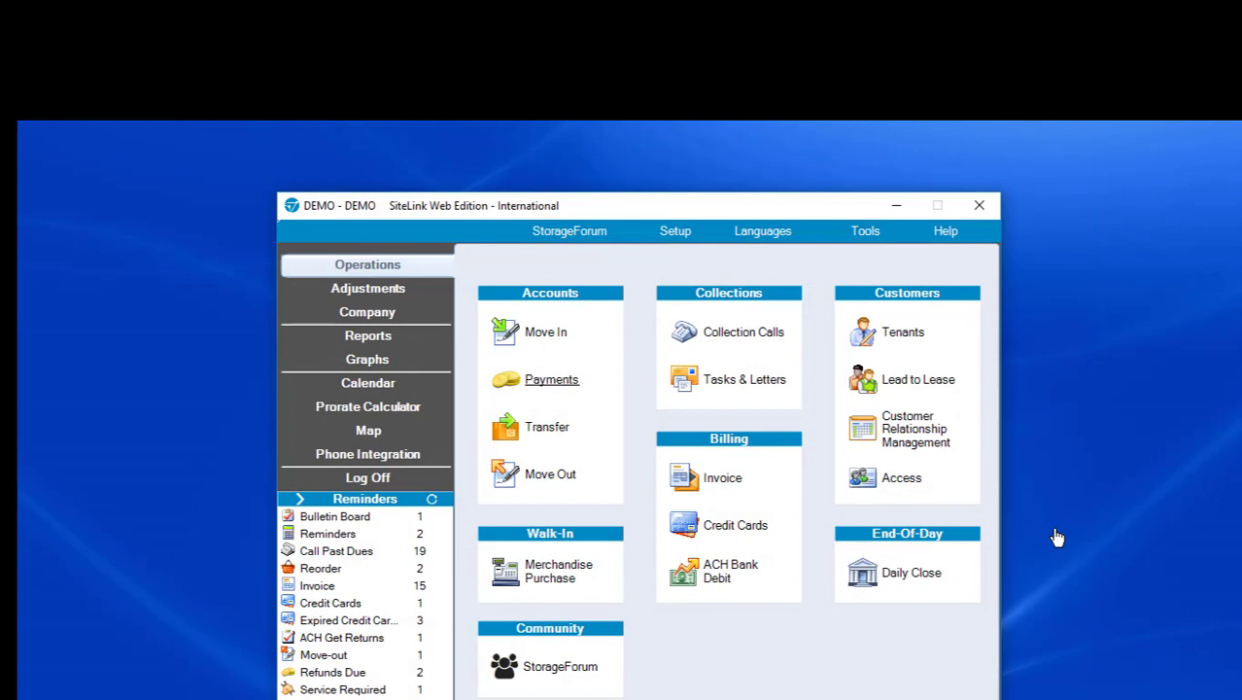
Begin a move-in for vacant unit 1043 with an existing tenant, then abandon it.
{"action": "left_click", "coordinate": [538, 347]}
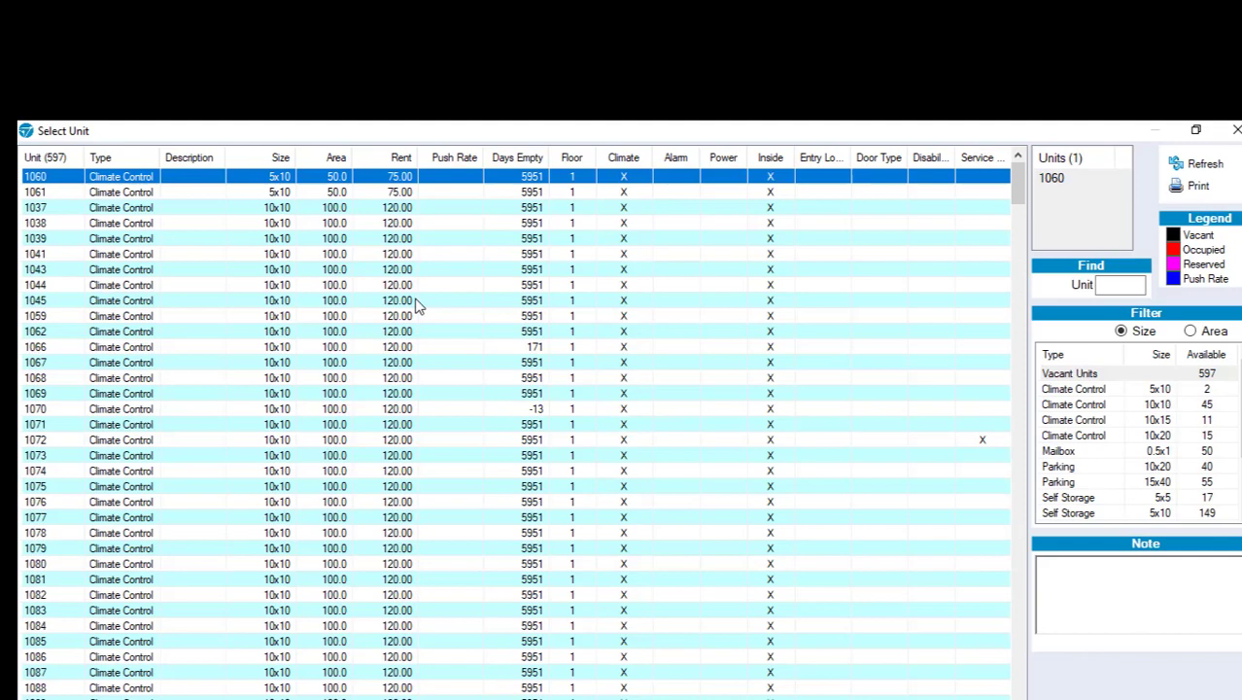
{"action": "double_click", "coordinate": [236, 269]}
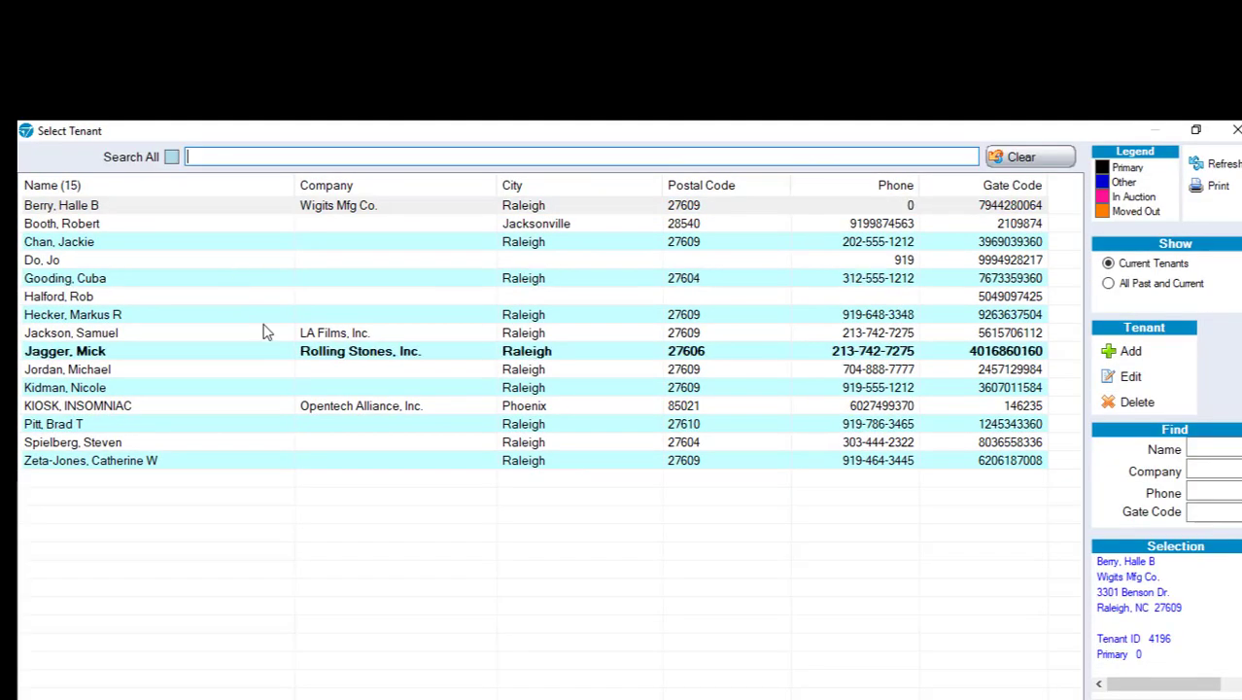
{"action": "left_click", "coordinate": [277, 248]}
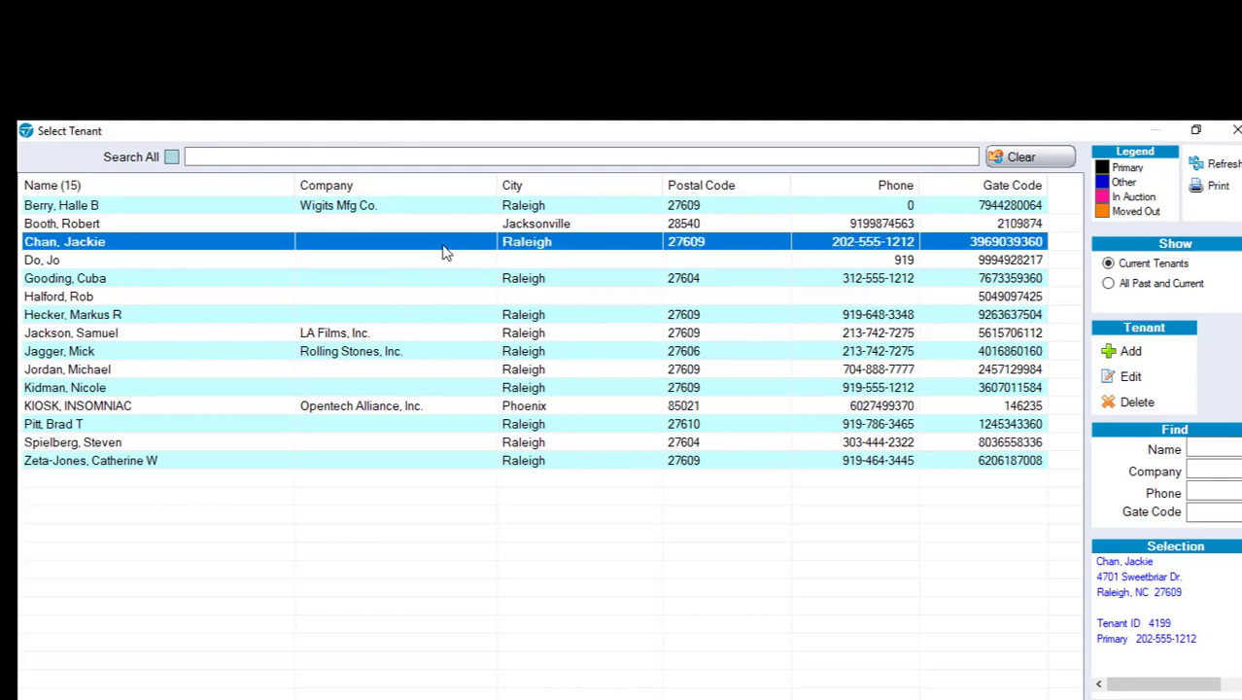
{"action": "left_click", "coordinate": [1235, 130]}
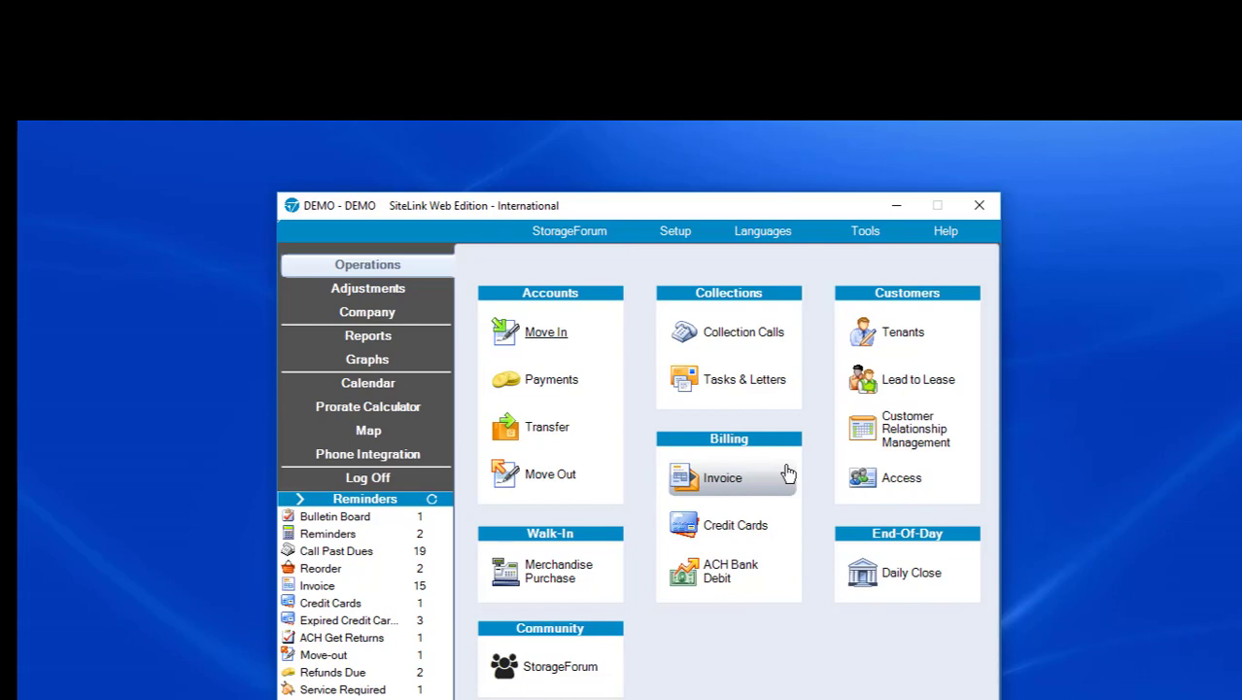
Open Move Ledger to Another Tenant from Company utilities and select units 1105, then RV012.
{"action": "left_click", "coordinate": [401, 309]}
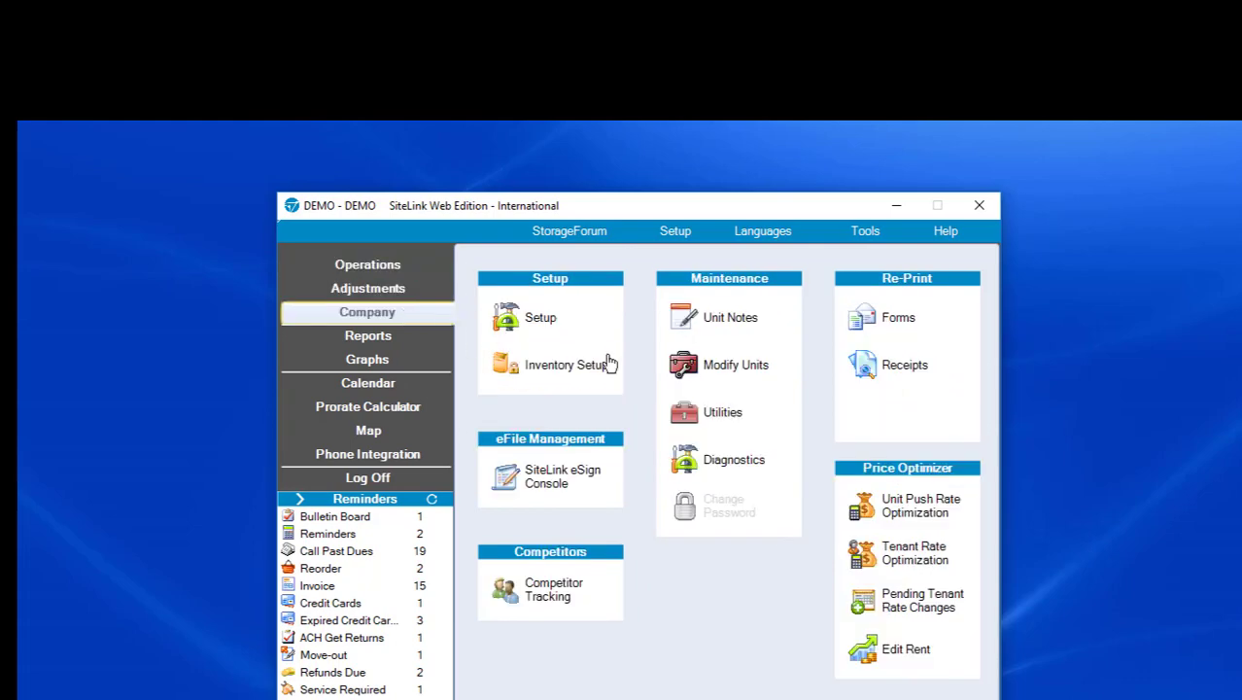
{"action": "left_click", "coordinate": [747, 412]}
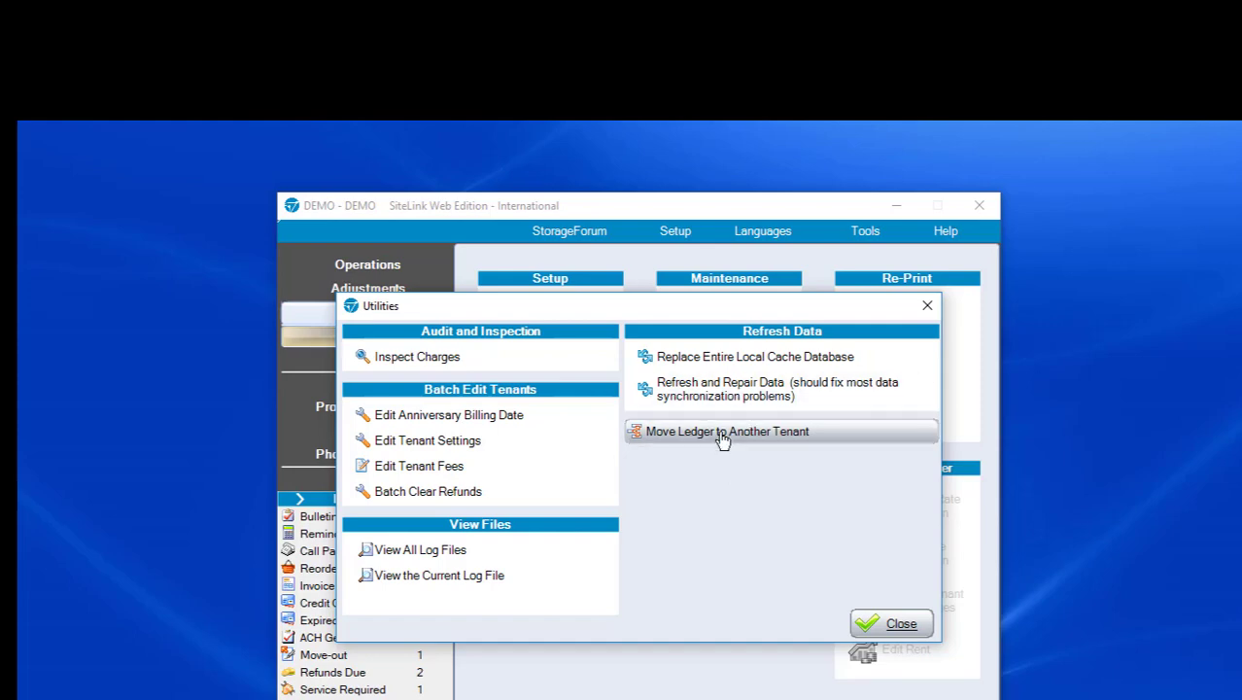
{"action": "left_click", "coordinate": [724, 438]}
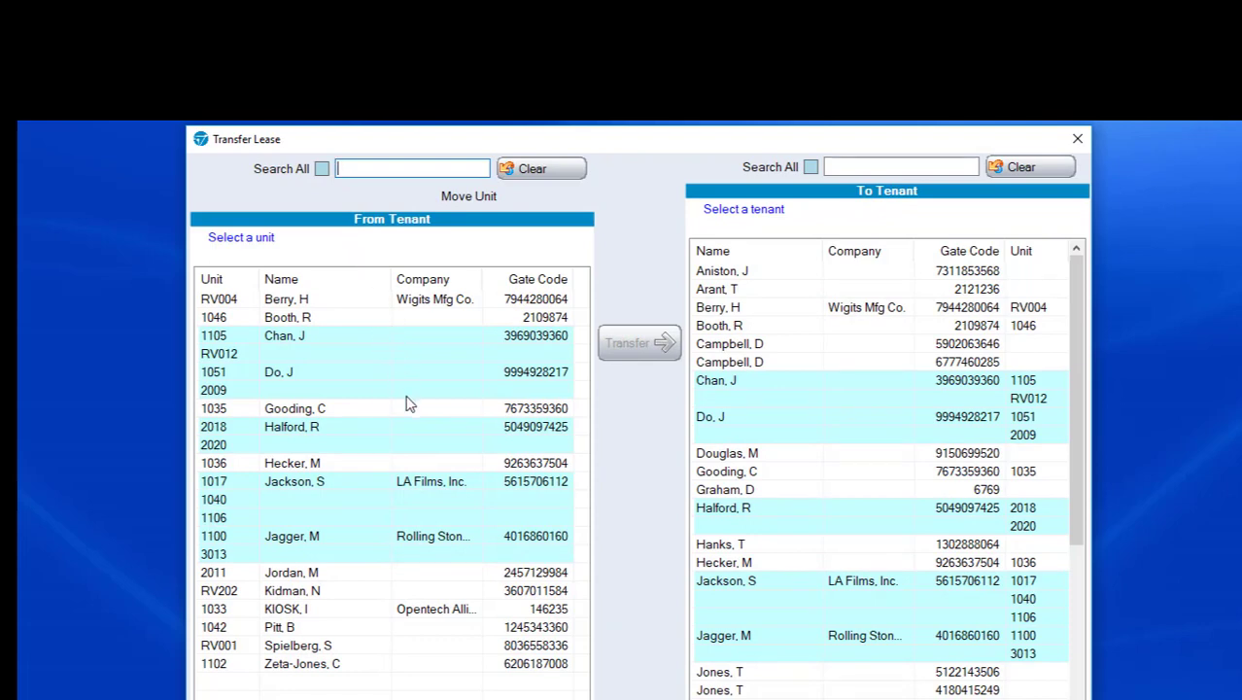
{"action": "left_click", "coordinate": [327, 339]}
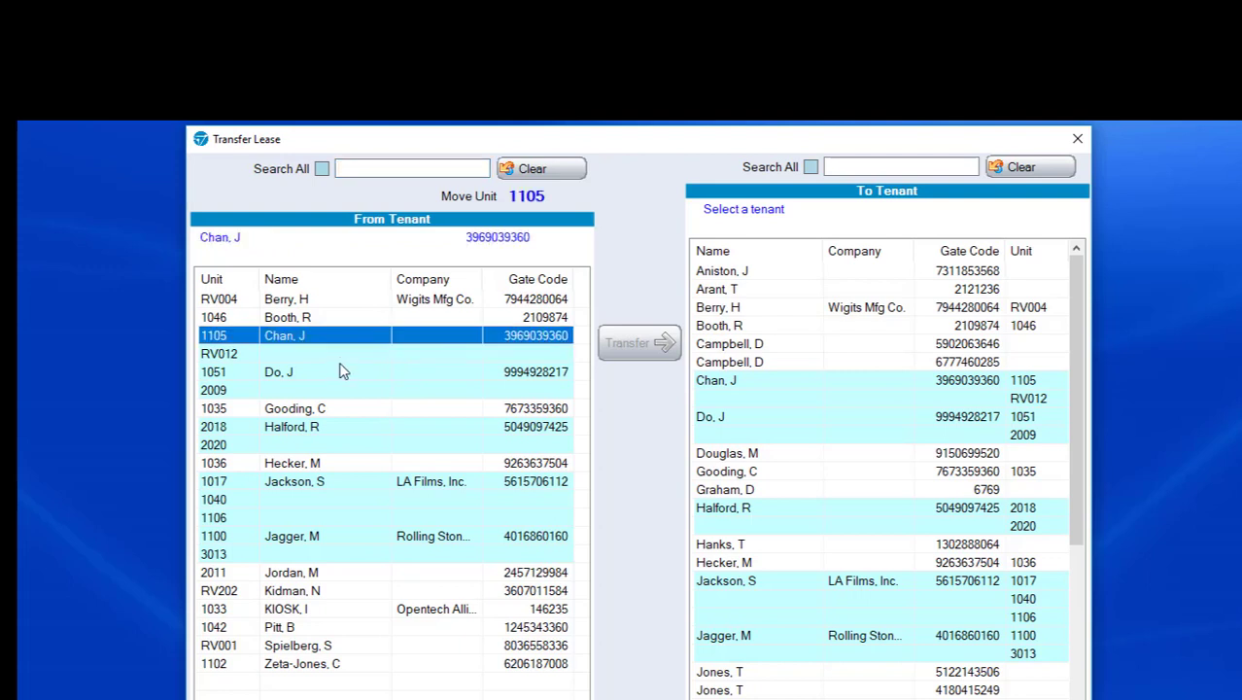
{"action": "left_click", "coordinate": [339, 357]}
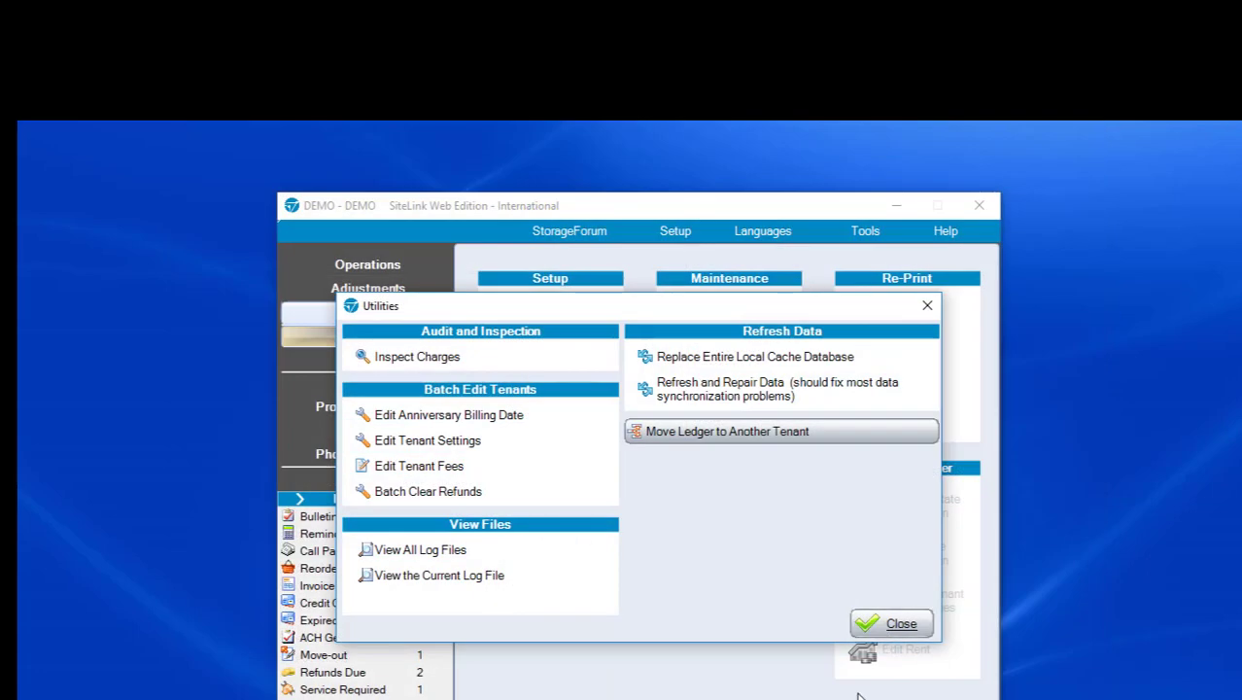
Close the ledger transfer and add a new tenant with their first and last name.
{"action": "left_click", "coordinate": [887, 622]}
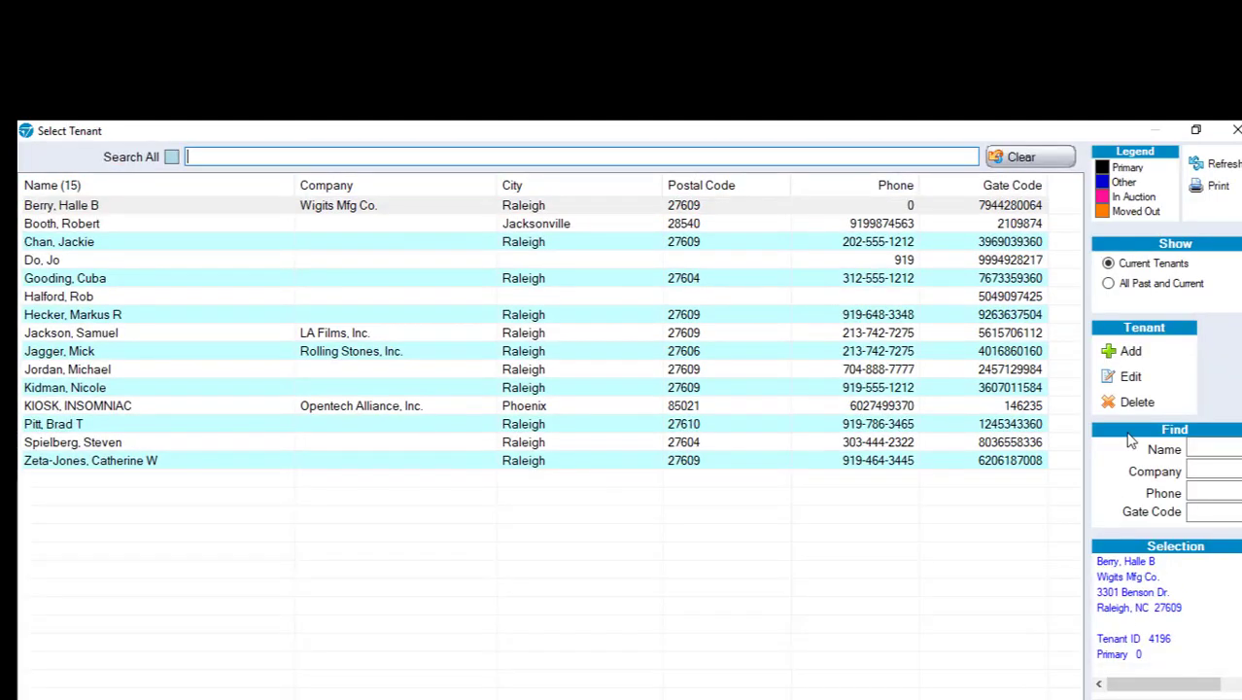
{"action": "left_click", "coordinate": [1130, 351]}
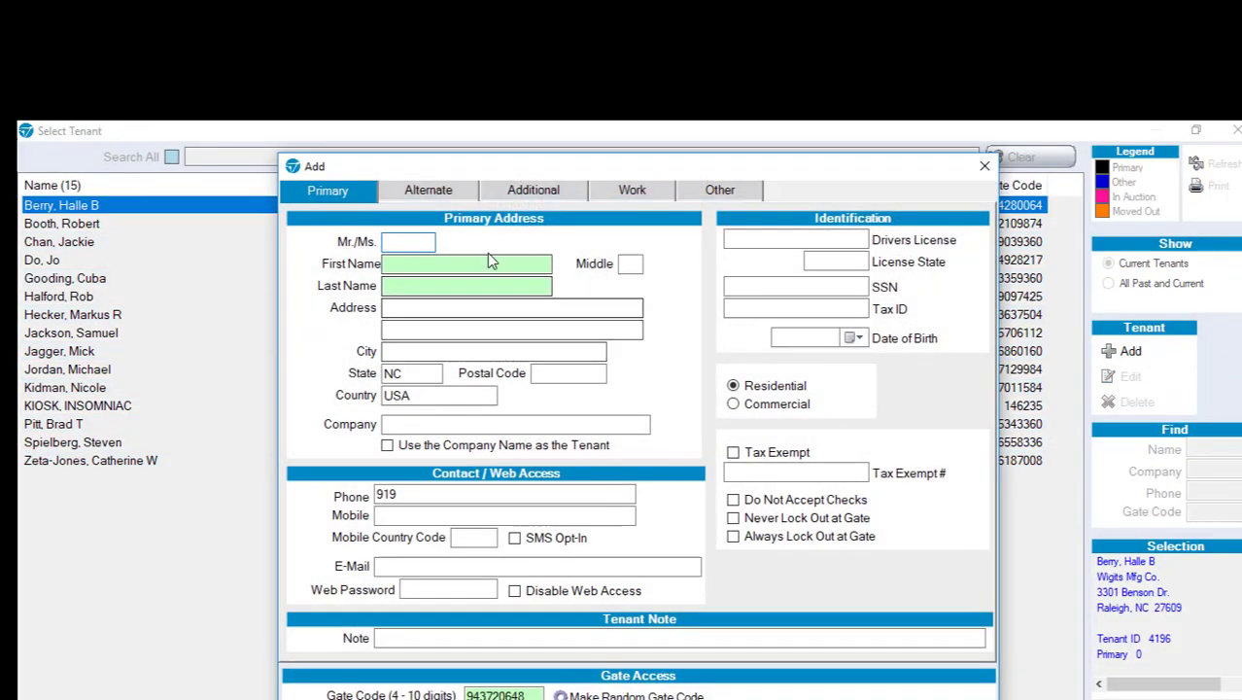
{"action": "left_click", "coordinate": [489, 265]}
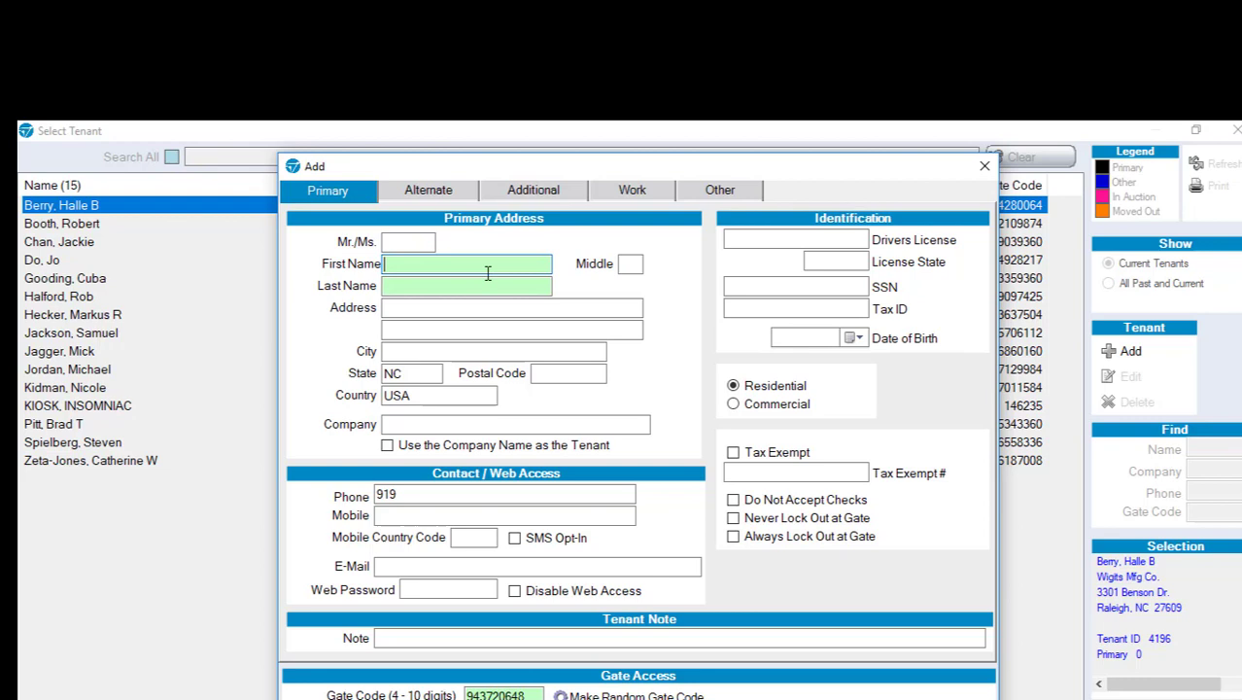
{"action": "type", "text": "Jackie"}
{"action": "key", "text": "Tab"}
{"action": "key", "text": "Tab"}
{"action": "type", "text": "Chan"}
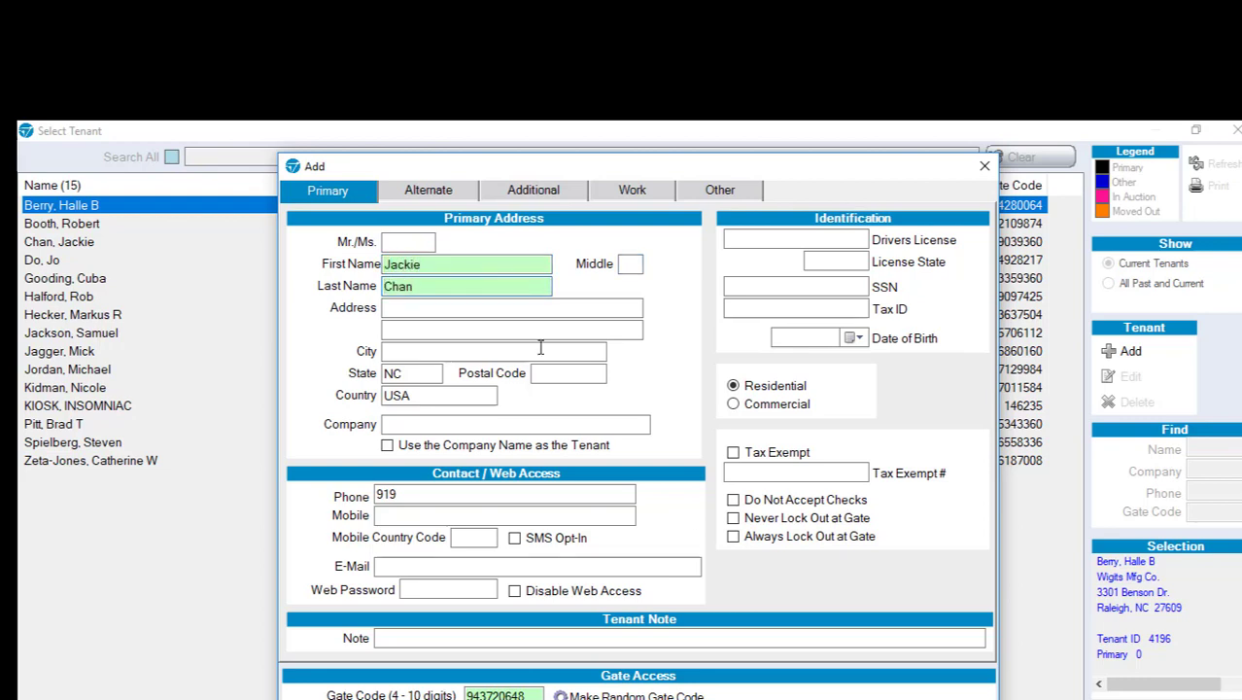
{"action": "key", "text": "Return"}
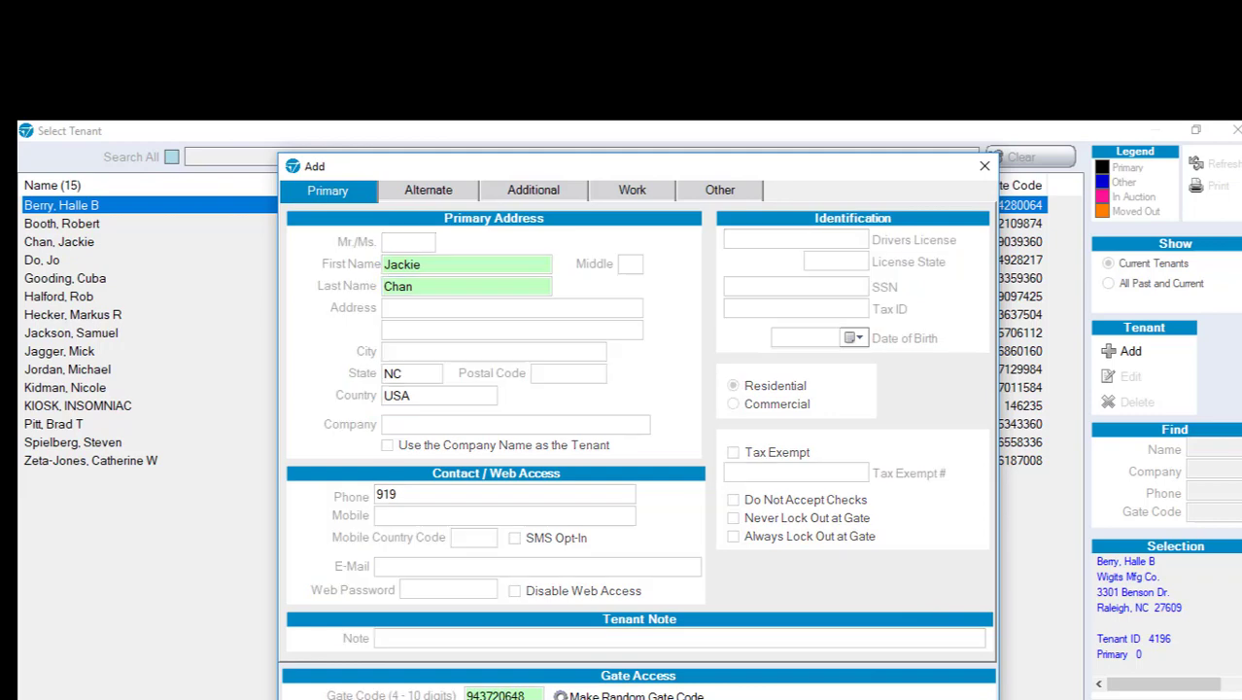
{"action": "left_click", "coordinate": [601, 515]}
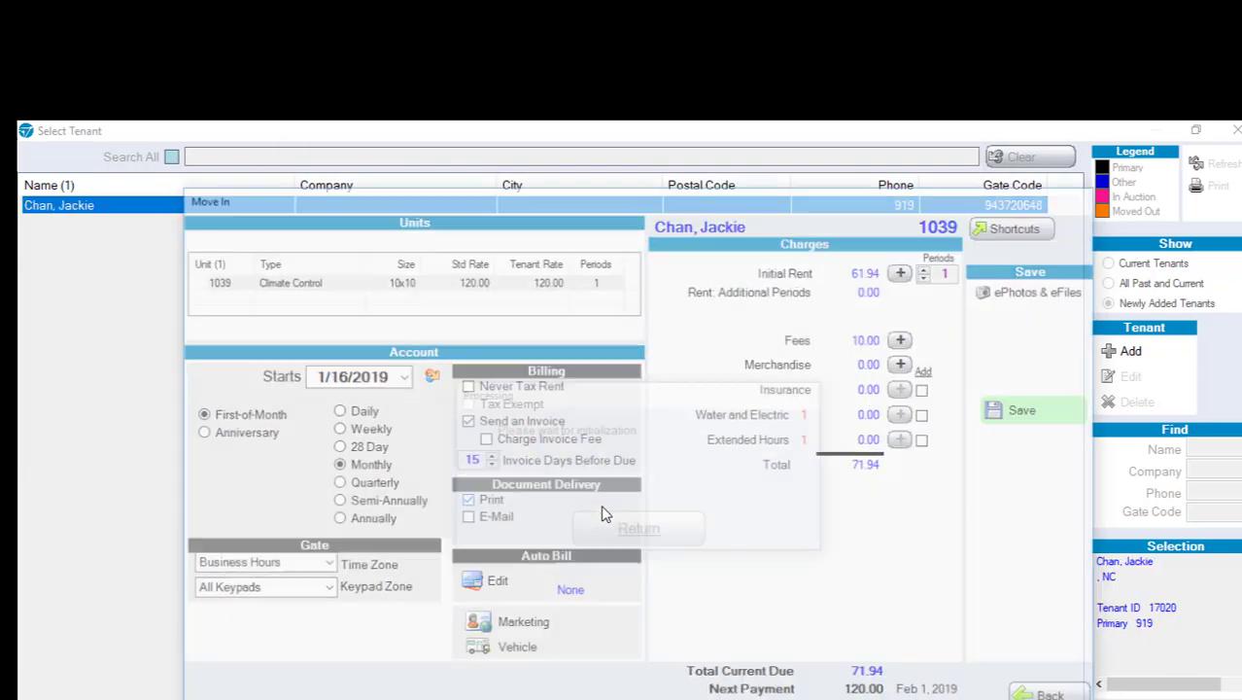
Commit the unit 1039 move-in, declining payment and lease printing.
{"action": "left_click", "coordinate": [1032, 416]}
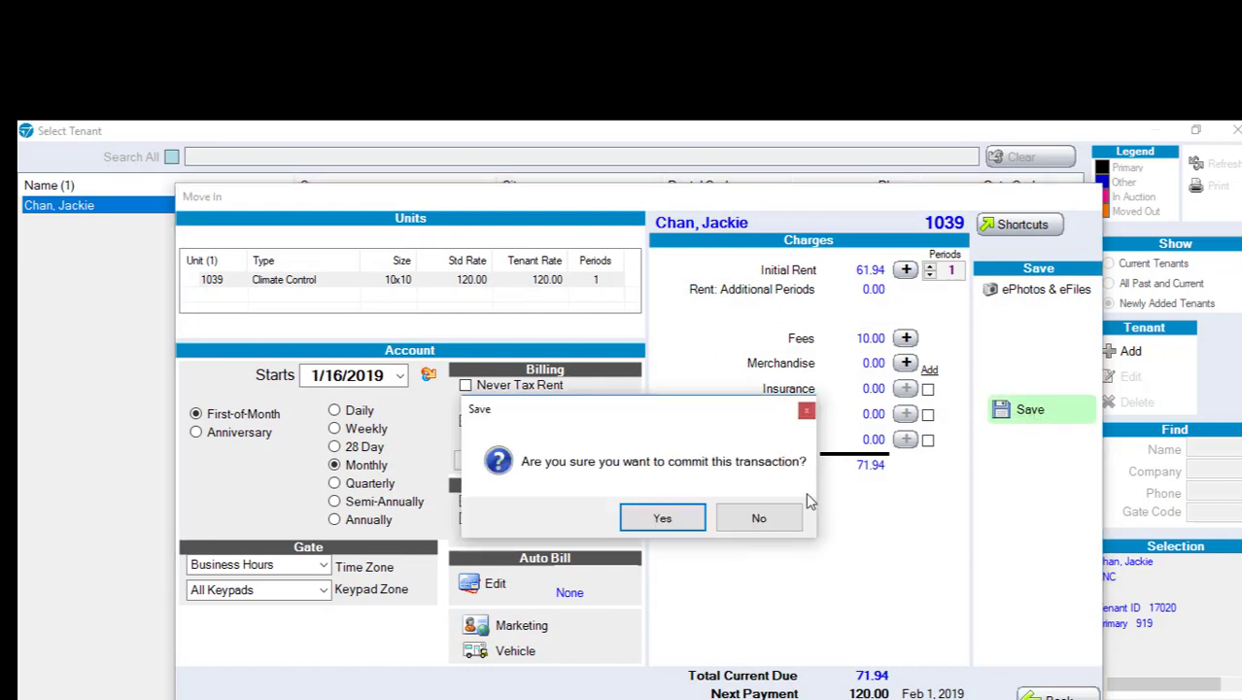
{"action": "left_click", "coordinate": [687, 517]}
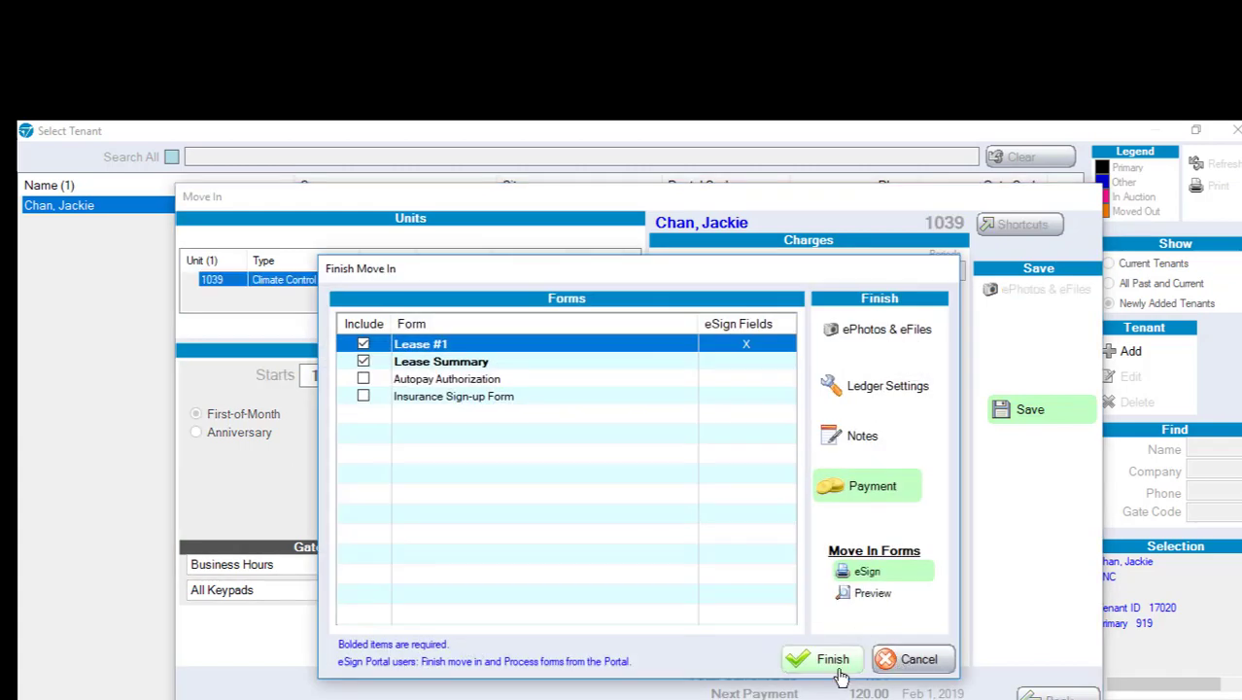
{"action": "left_click", "coordinate": [838, 671]}
{"action": "left_click", "coordinate": [724, 526]}
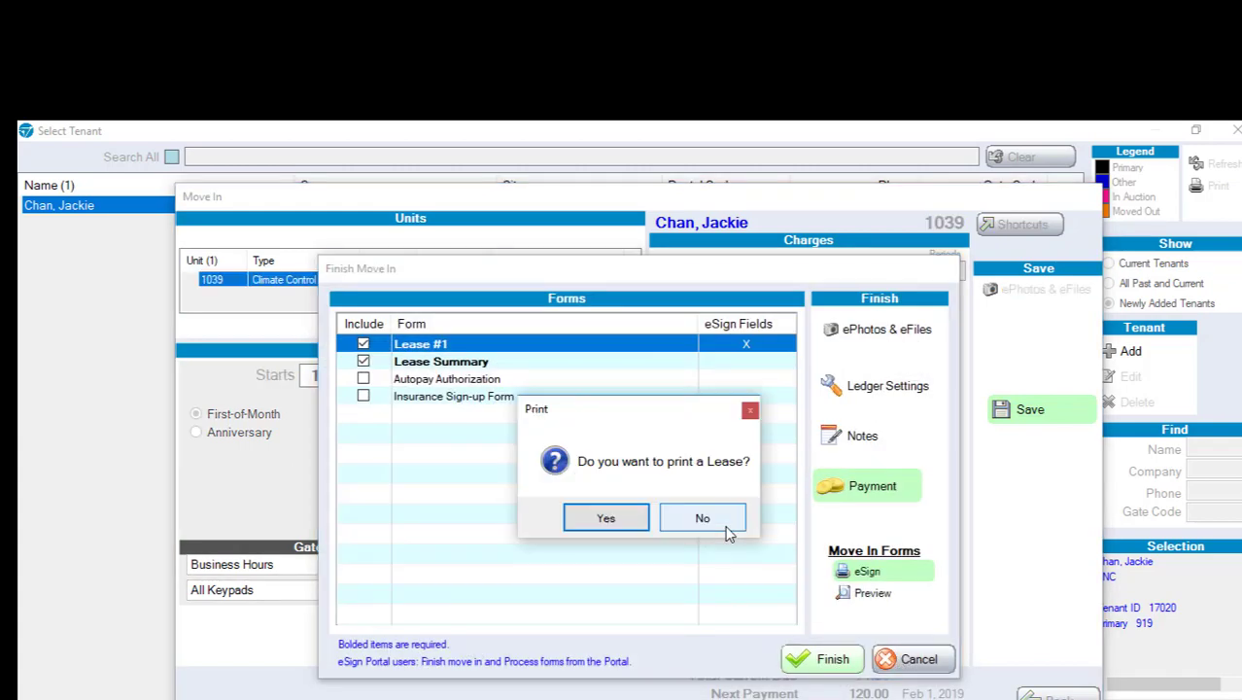
{"action": "left_click", "coordinate": [727, 533]}
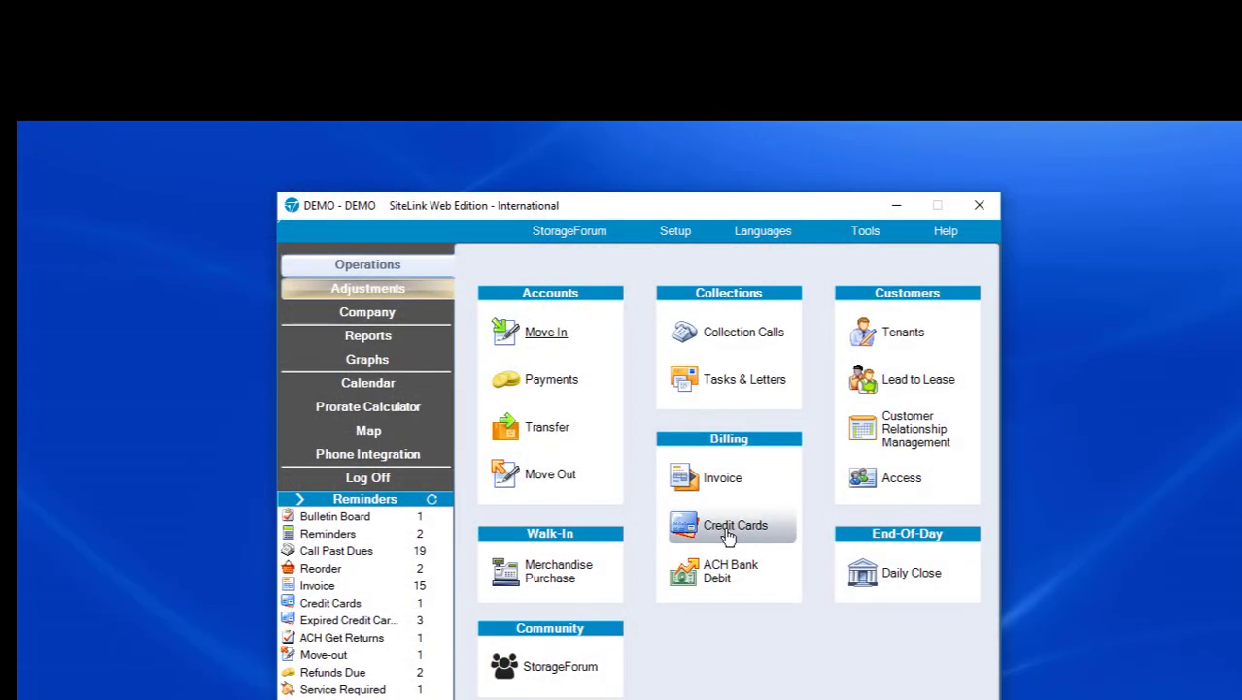
View unit 1039's payment account, then unit 1105's account, and cancel without paying.
{"action": "left_click", "coordinate": [541, 380]}
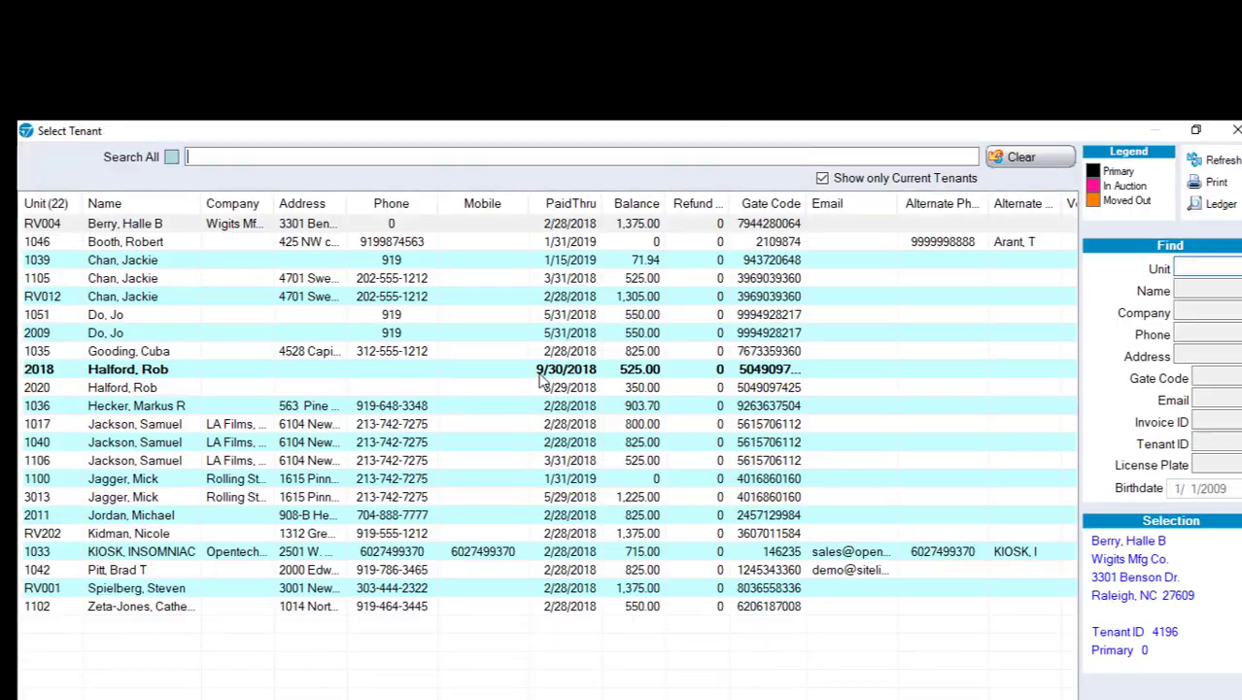
{"action": "double_click", "coordinate": [142, 265]}
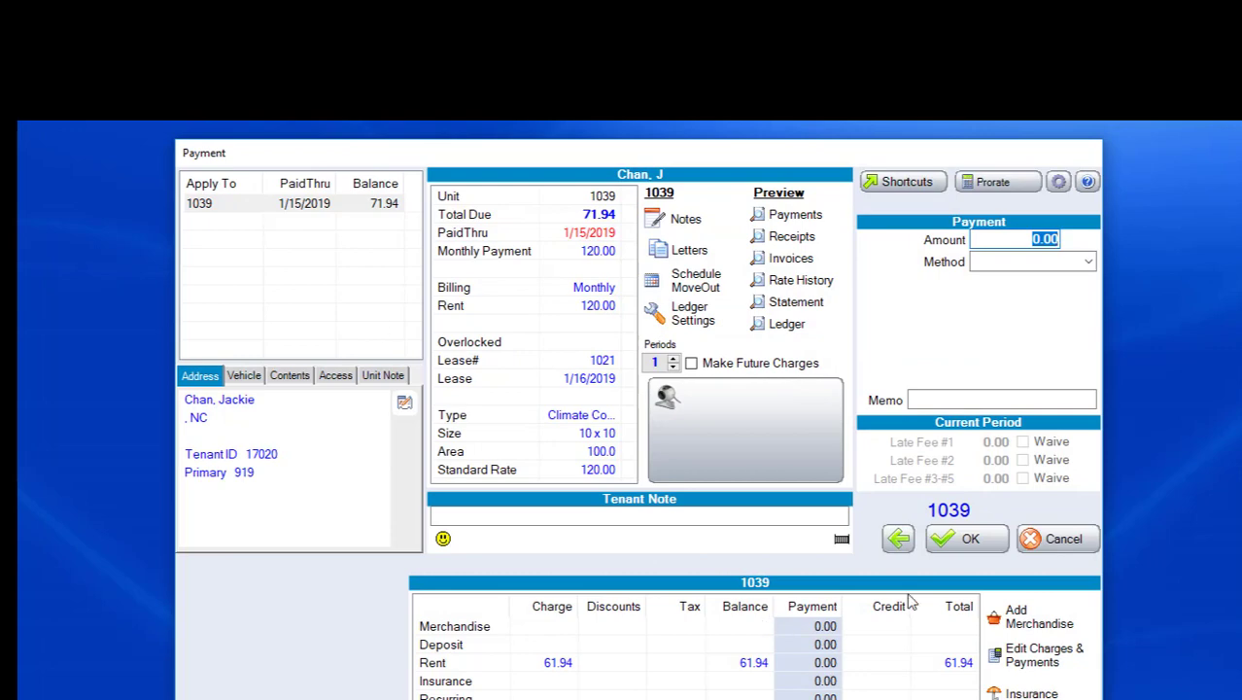
{"action": "left_click", "coordinate": [898, 539]}
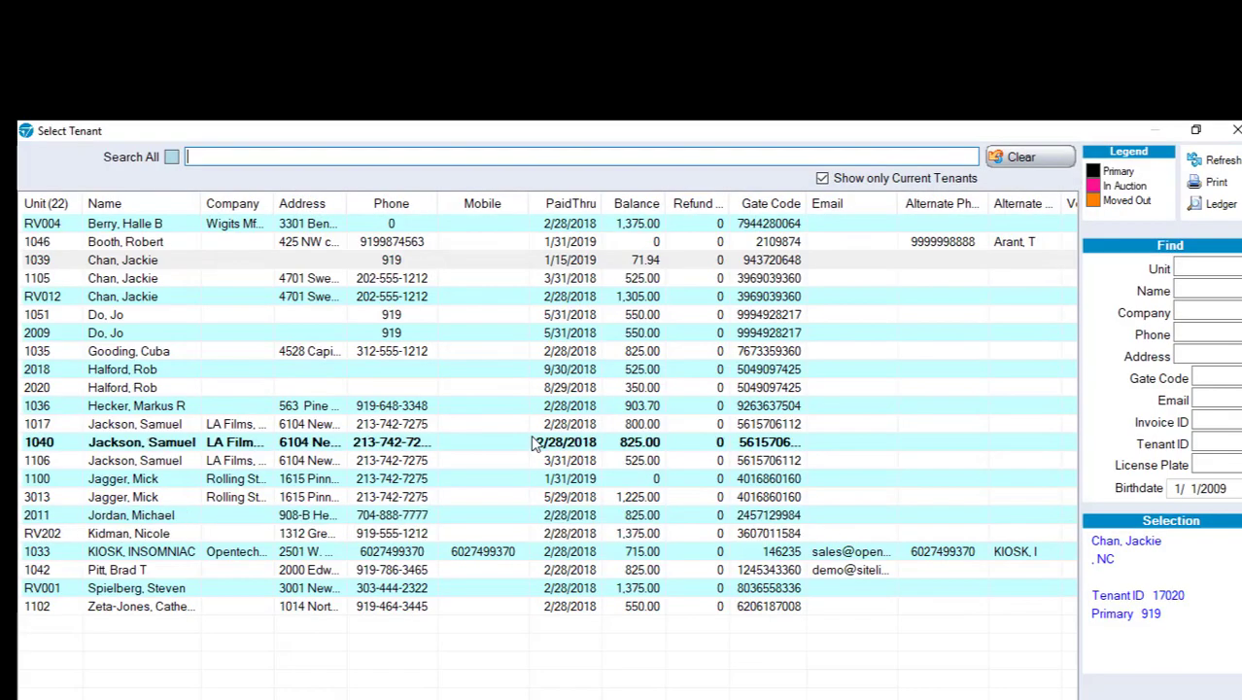
{"action": "double_click", "coordinate": [270, 281]}
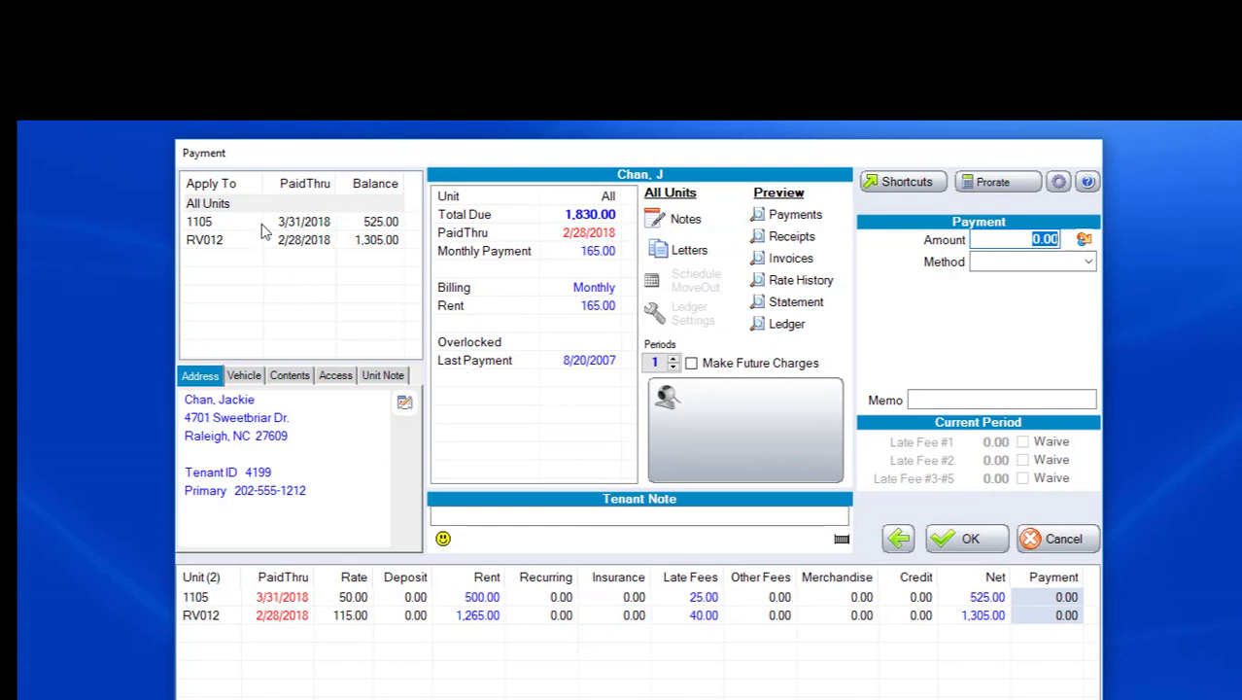
{"action": "left_click", "coordinate": [1063, 537]}
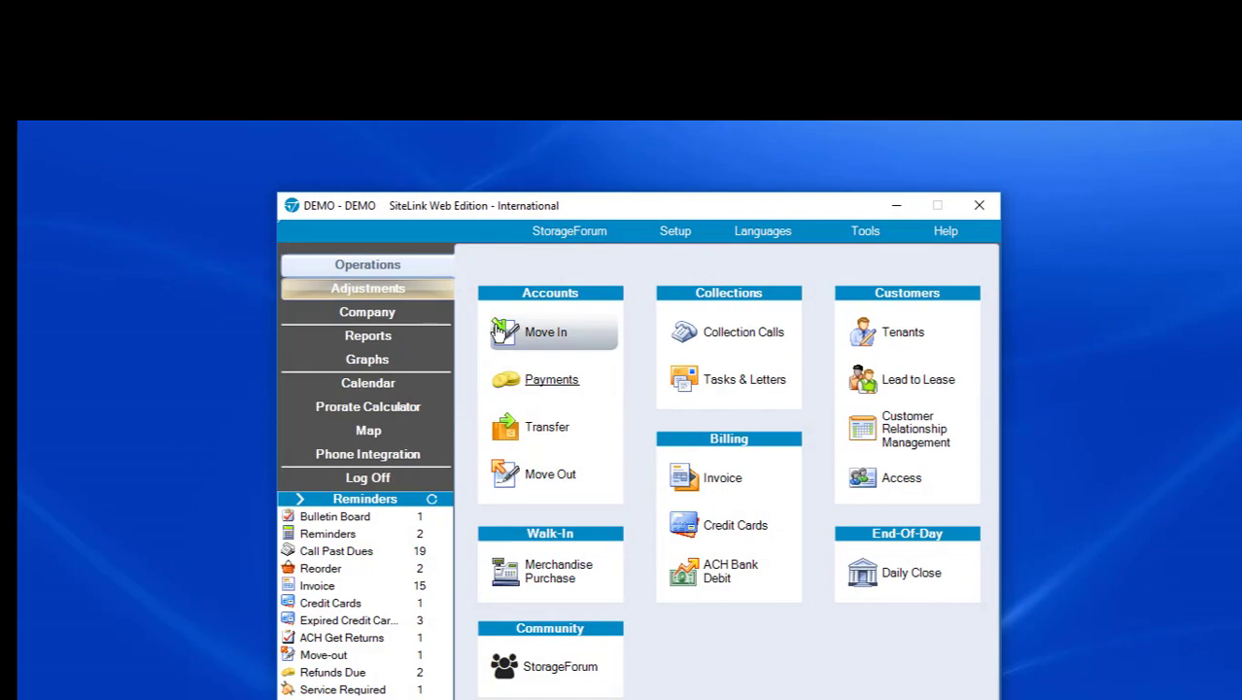
Transfer unit 1039 via Move Ledger to the tenant renting 1105, confirming both prompts.
{"action": "left_click", "coordinate": [417, 315]}
{"action": "left_click", "coordinate": [755, 413]}
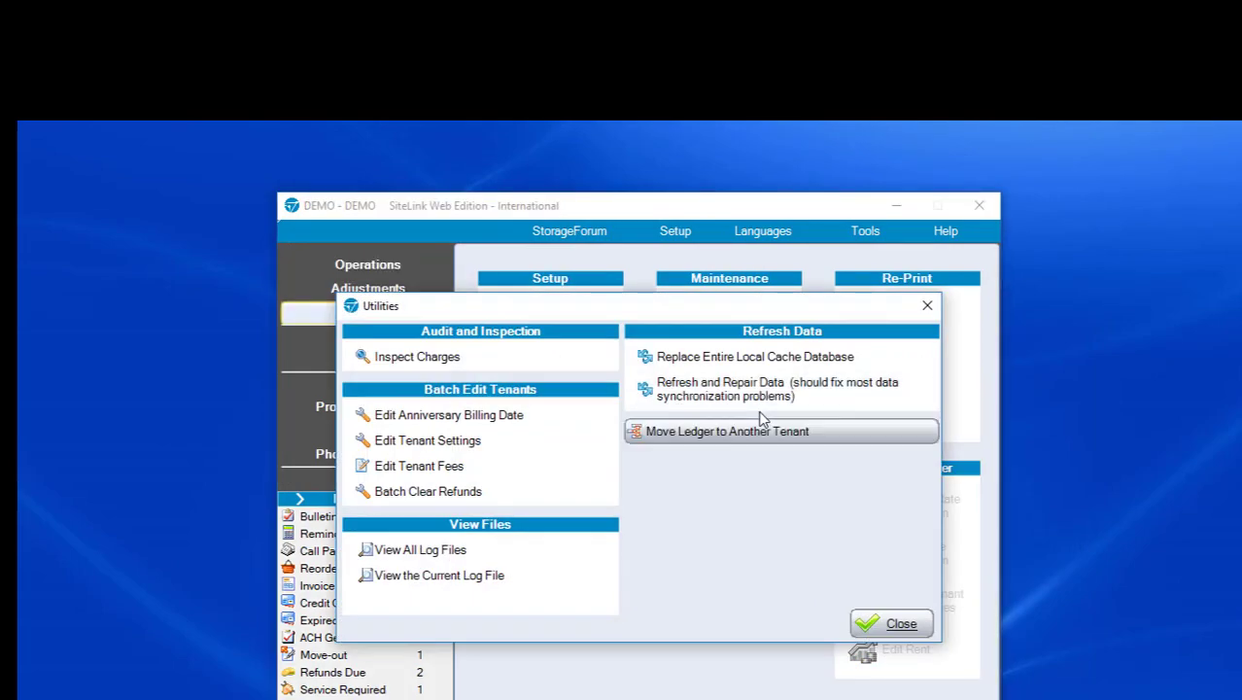
{"action": "left_click", "coordinate": [755, 430]}
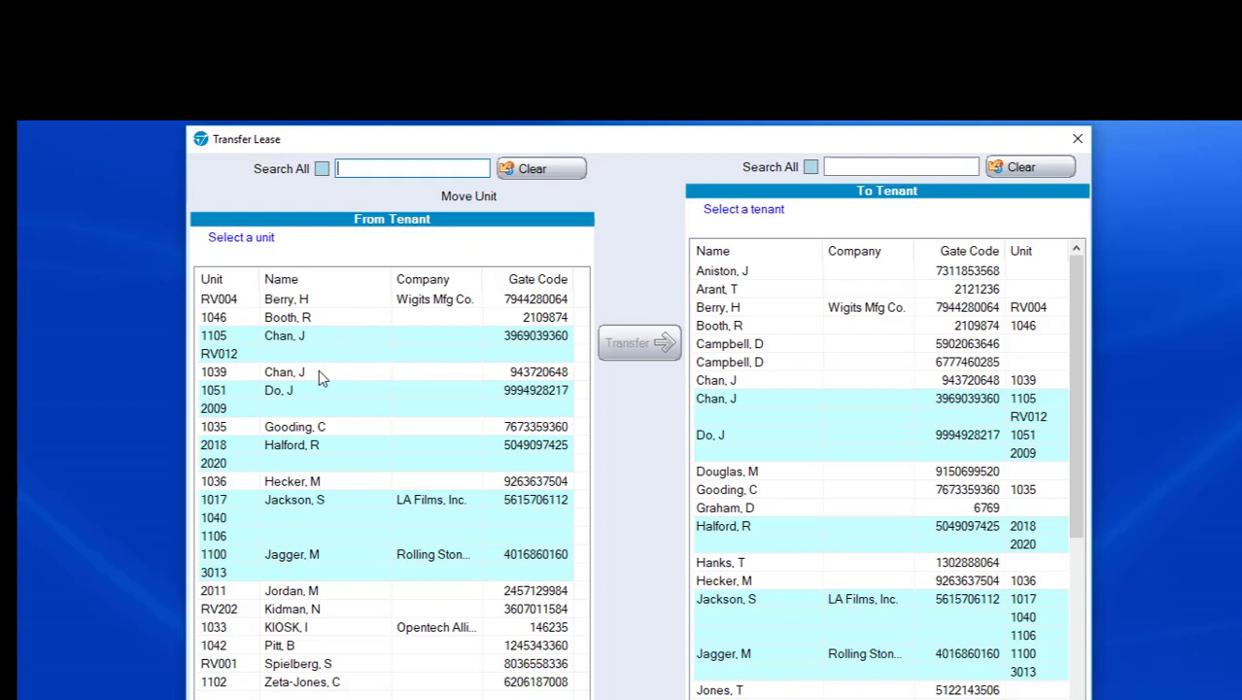
{"action": "left_click", "coordinate": [318, 376]}
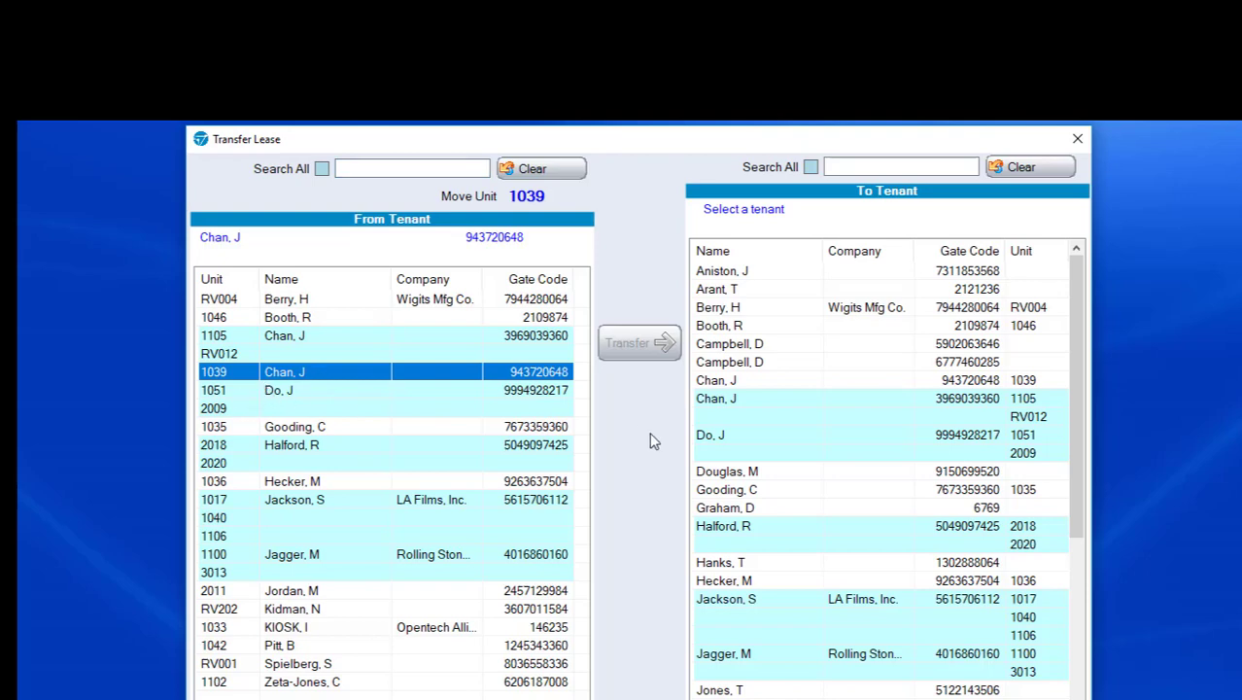
{"action": "left_click", "coordinate": [789, 404]}
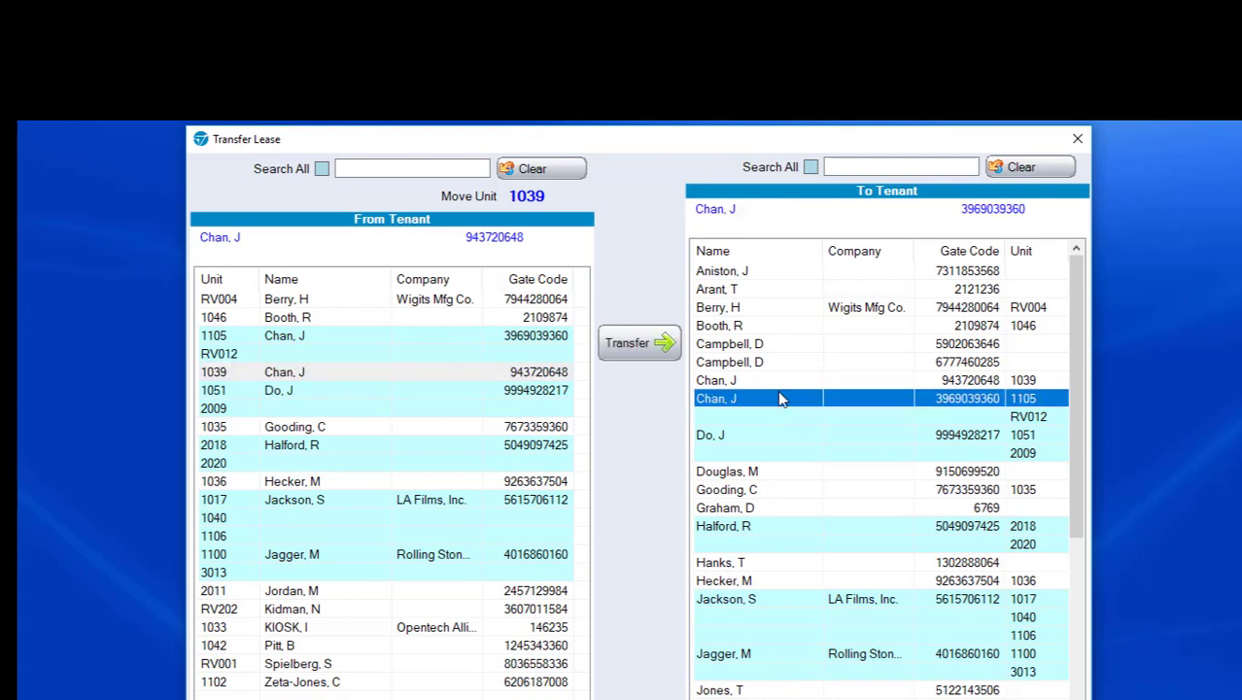
{"action": "left_click", "coordinate": [641, 345]}
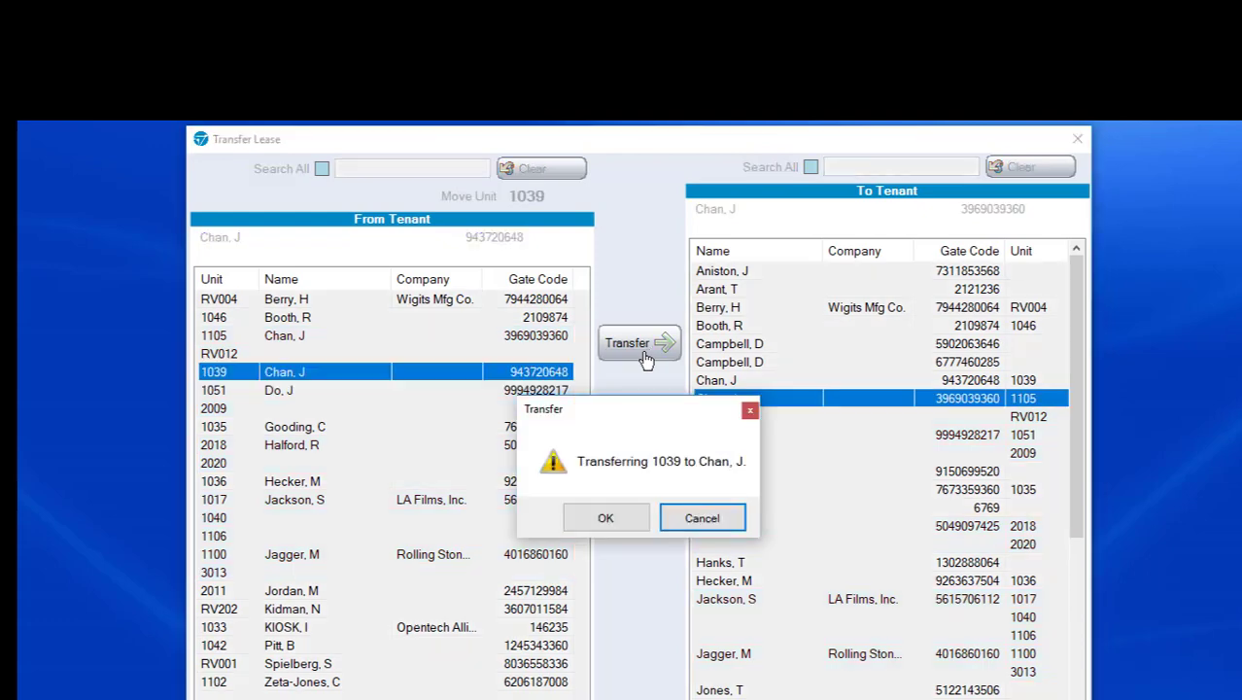
{"action": "left_click", "coordinate": [606, 518]}
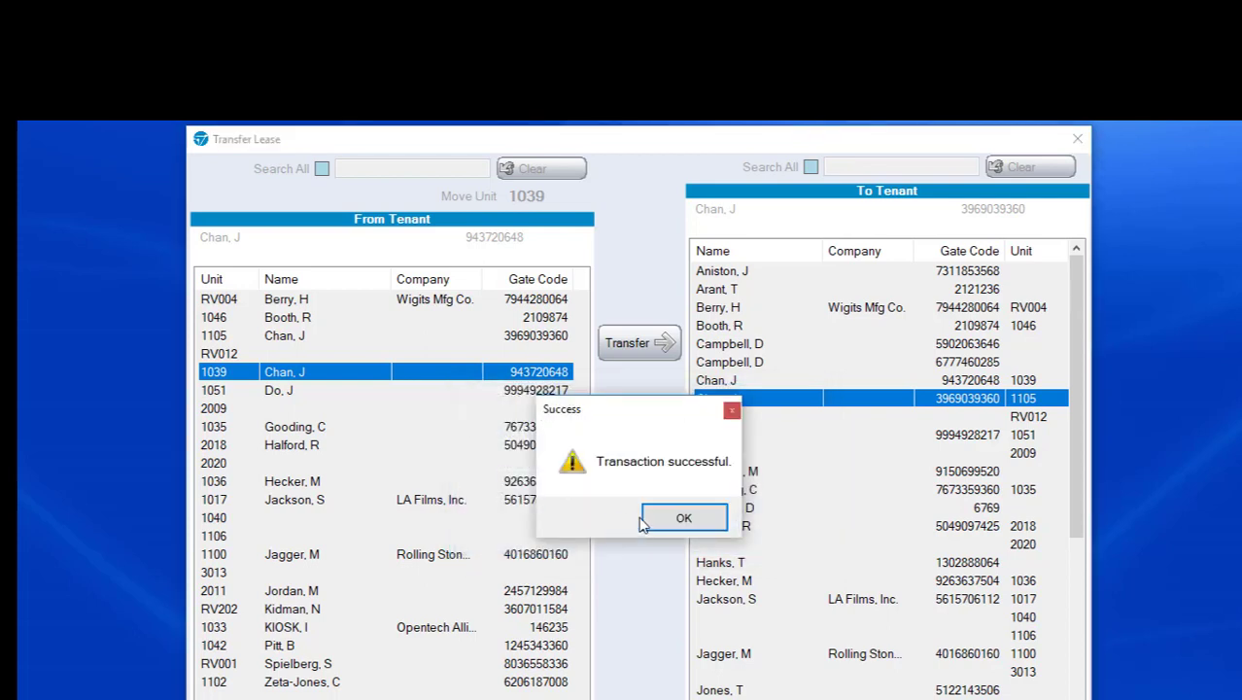
{"action": "left_click", "coordinate": [686, 519]}
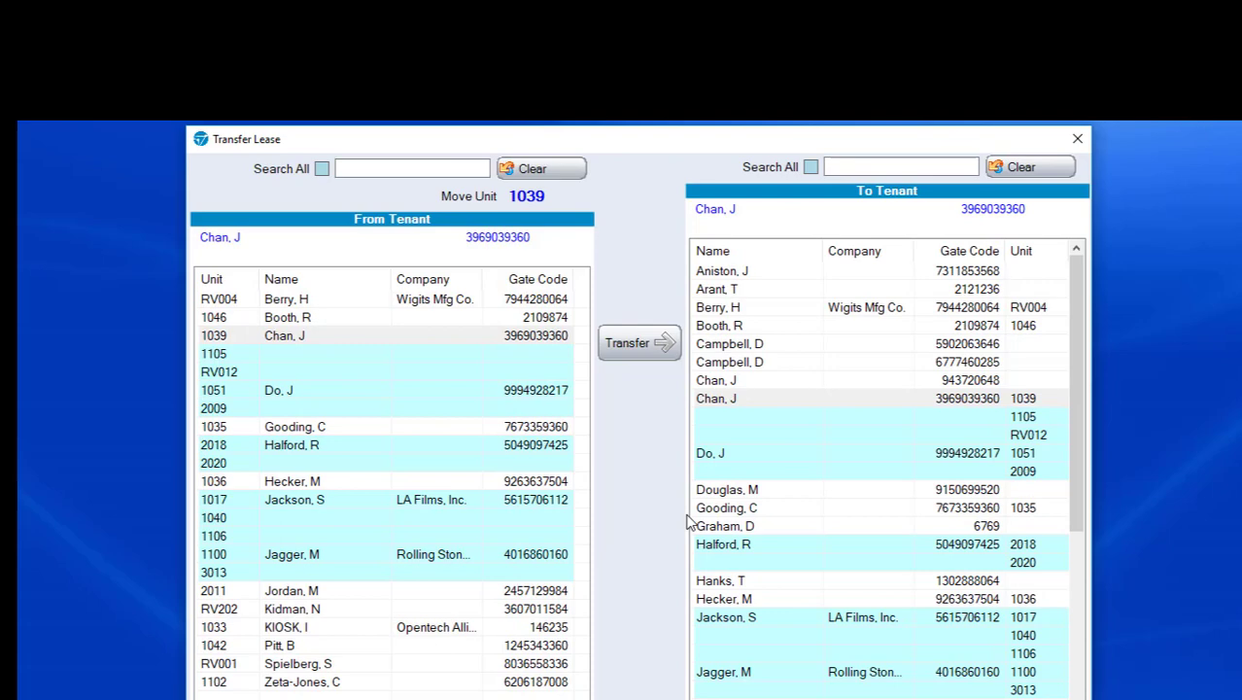
Check unit 1039's payment account shows 1039, 1105 and RV012 with 1,901.94 due, then cancel.
{"action": "key", "text": "Escape"}
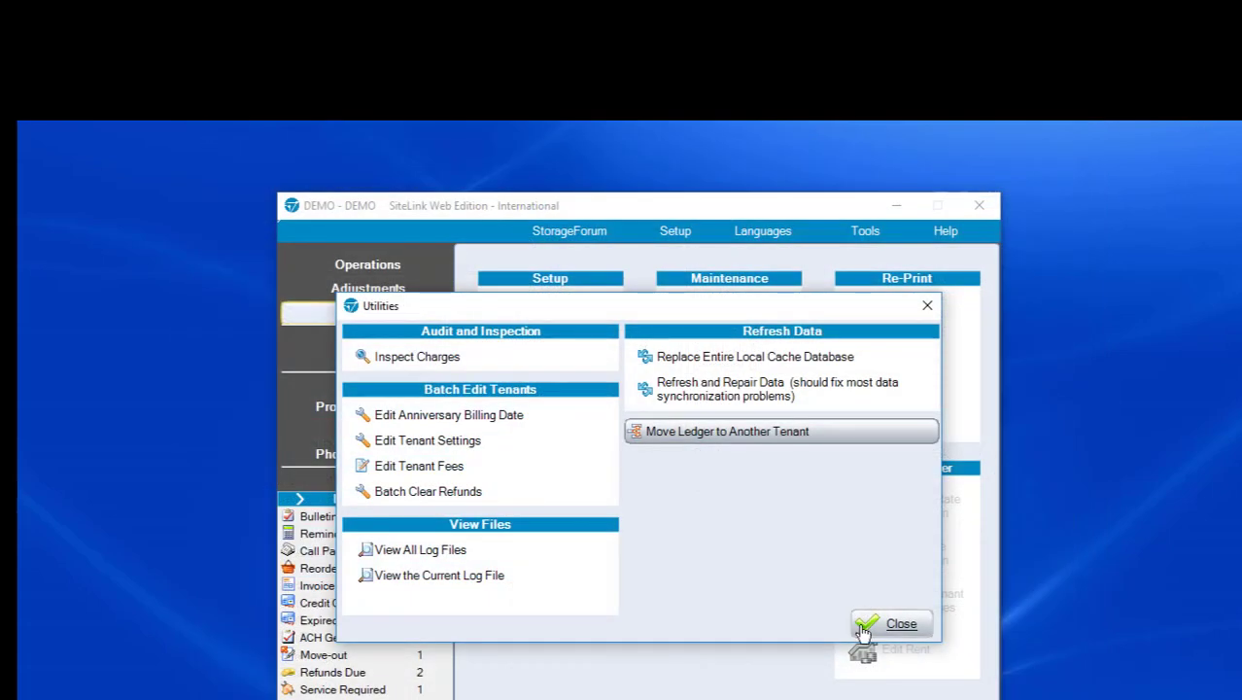
{"action": "left_click", "coordinate": [870, 627]}
{"action": "left_click", "coordinate": [368, 264]}
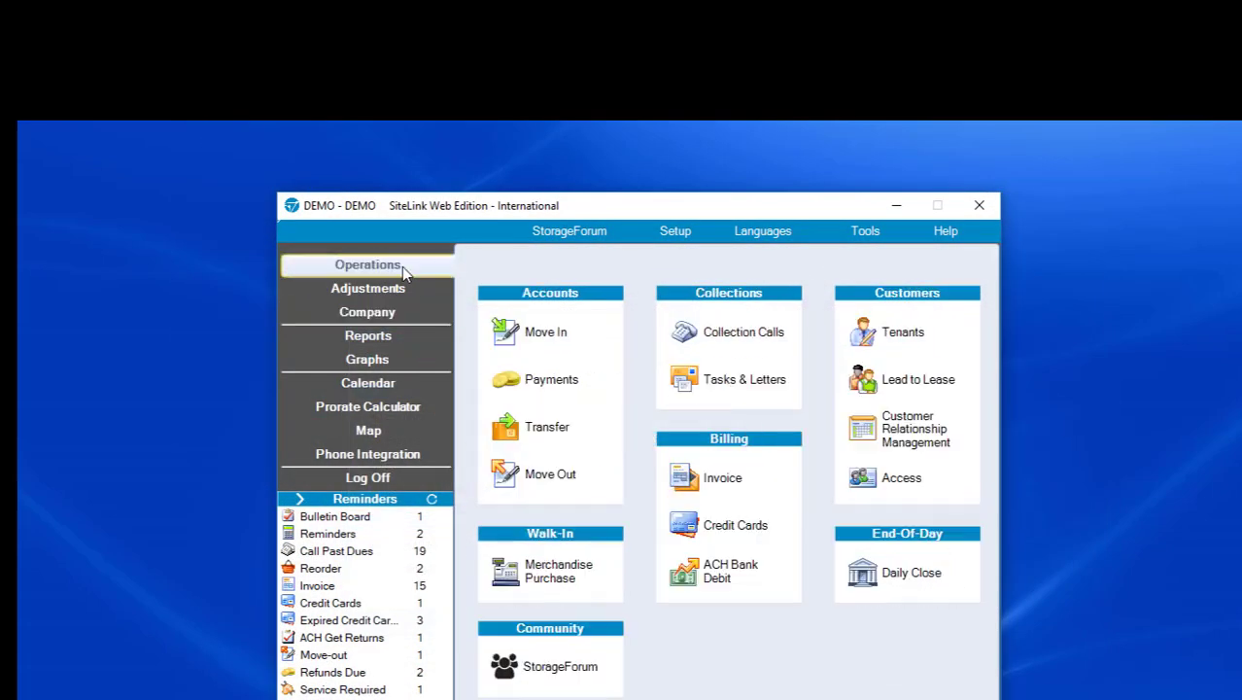
{"action": "left_click", "coordinate": [512, 375]}
{"action": "double_click", "coordinate": [124, 260]}
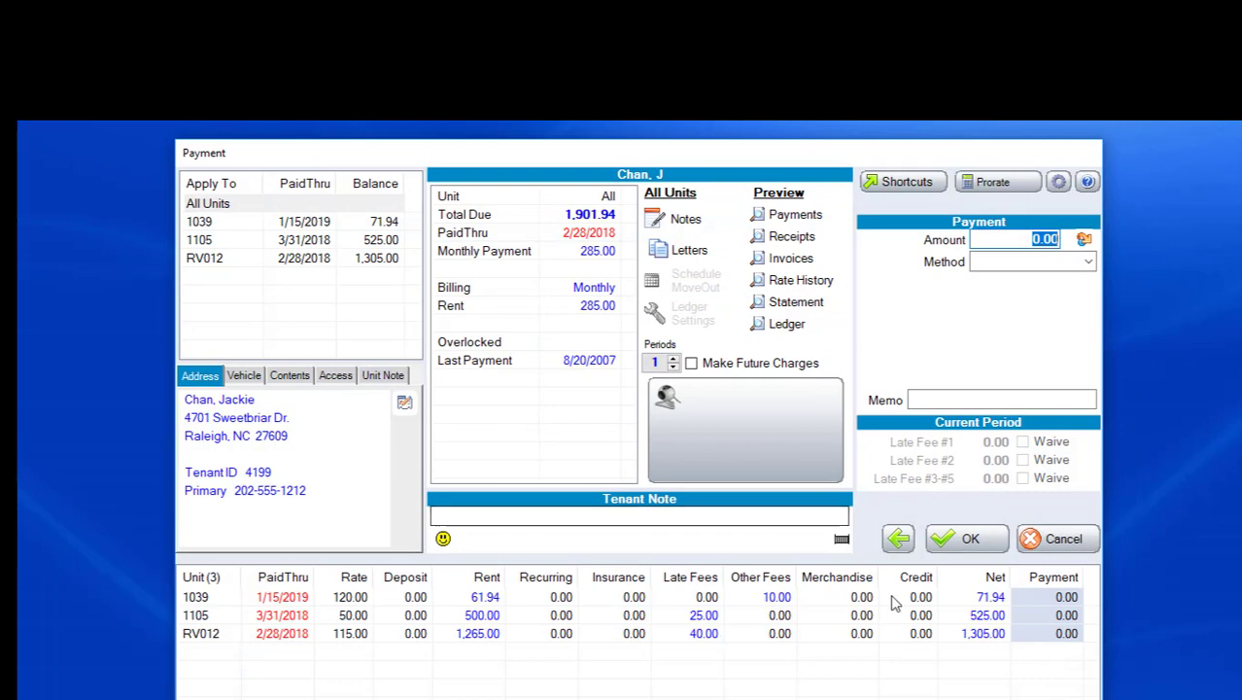
{"action": "left_click", "coordinate": [1064, 539]}
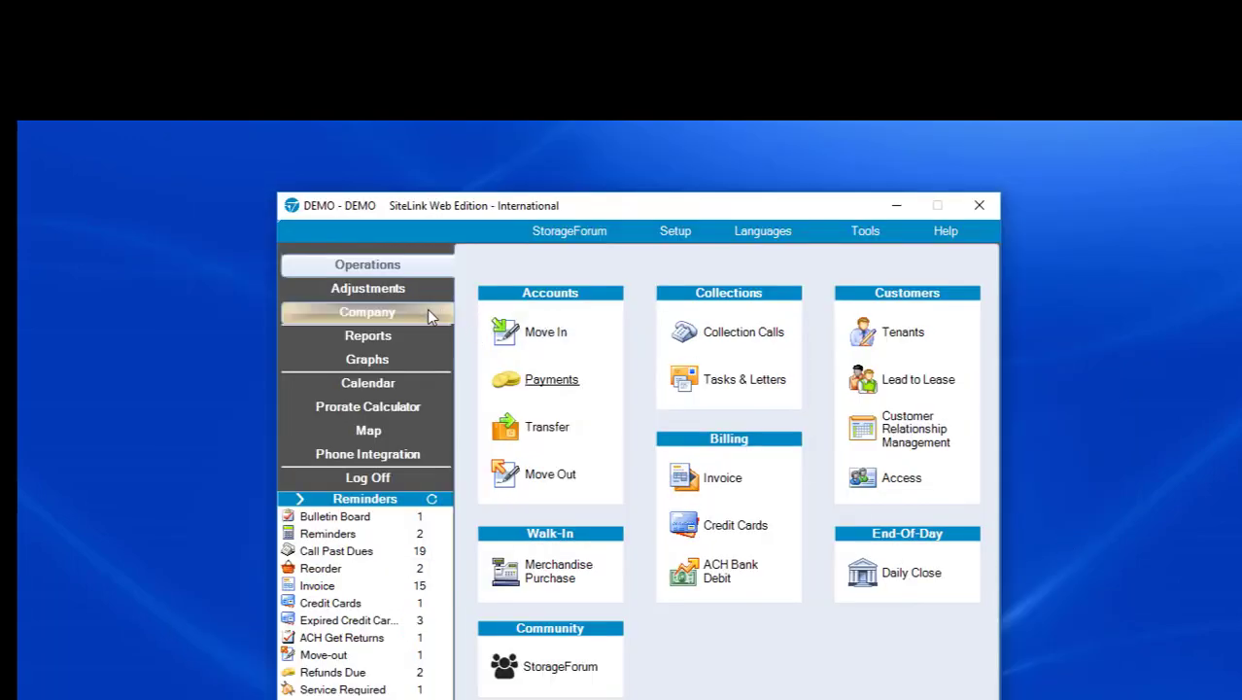
Reopen Move Ledger to Another Tenant from the Company utilities.
{"action": "left_click", "coordinate": [427, 310]}
{"action": "left_click", "coordinate": [719, 413]}
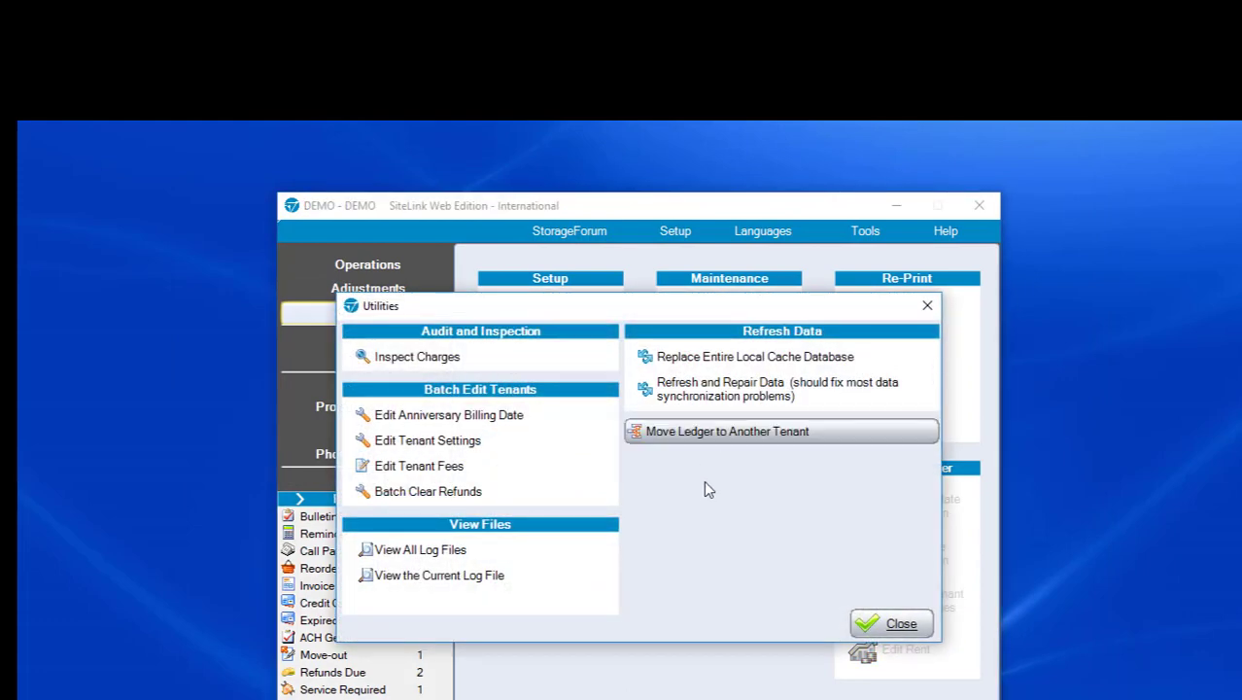
{"action": "left_click", "coordinate": [779, 433]}
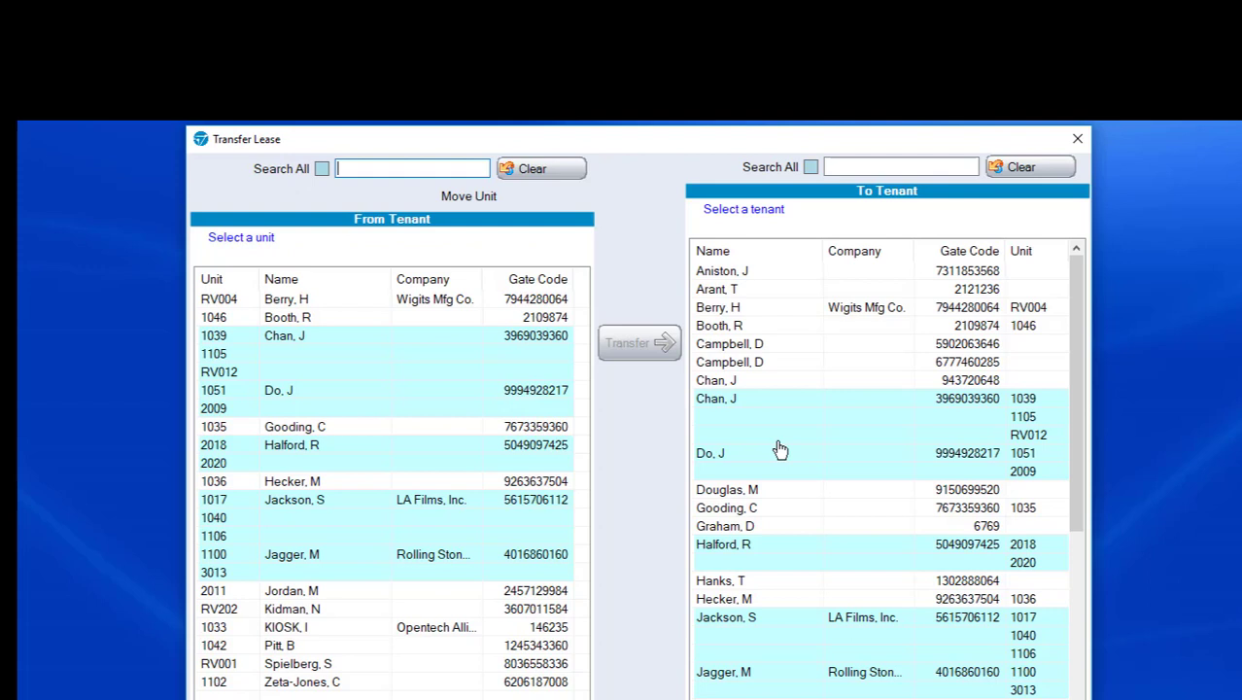
Select unit 1039 and add a new tenant with their first and last name.
{"action": "left_click", "coordinate": [348, 338]}
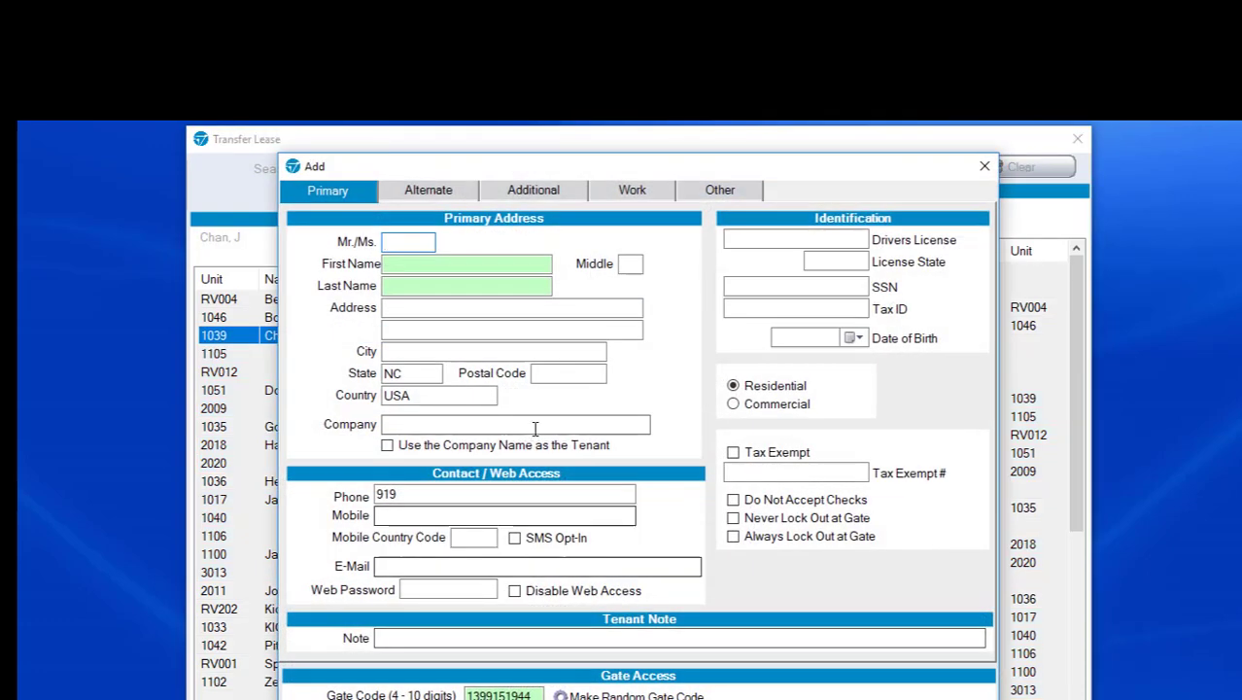
{"action": "left_click", "coordinate": [455, 268]}
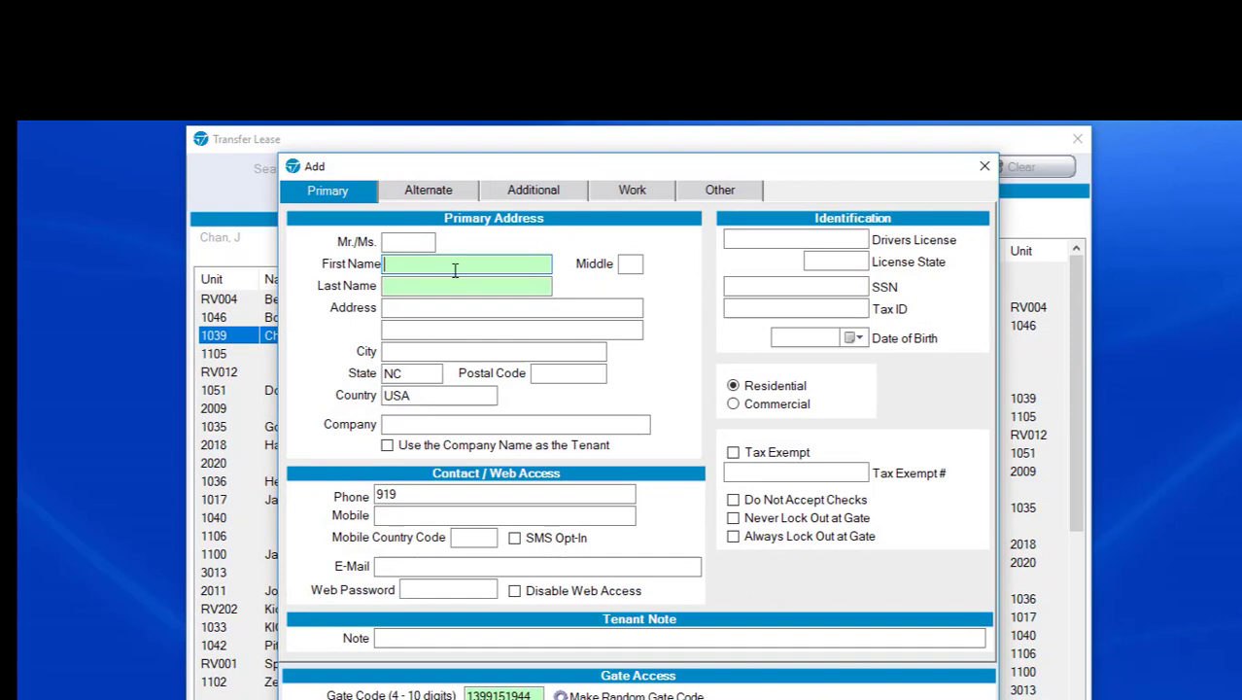
{"action": "type", "text": "Mrs"}
{"action": "key", "text": "Tab"}
{"action": "key", "text": "Tab"}
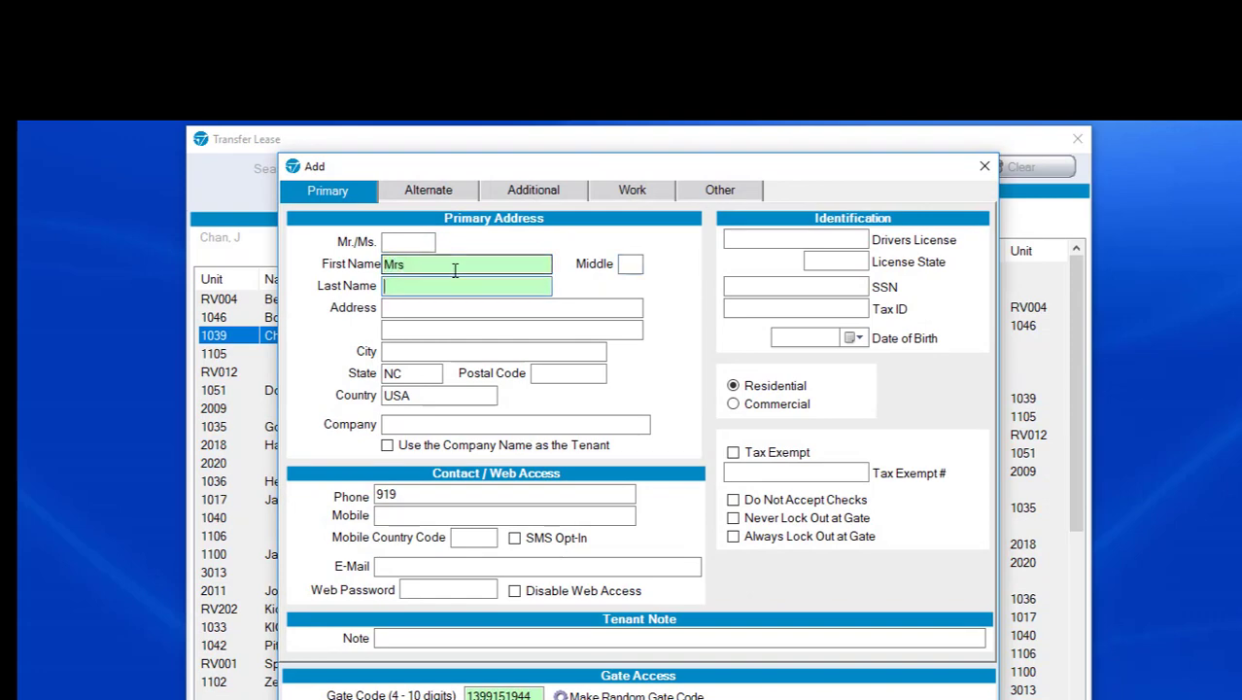
{"action": "type", "text": "Chan"}
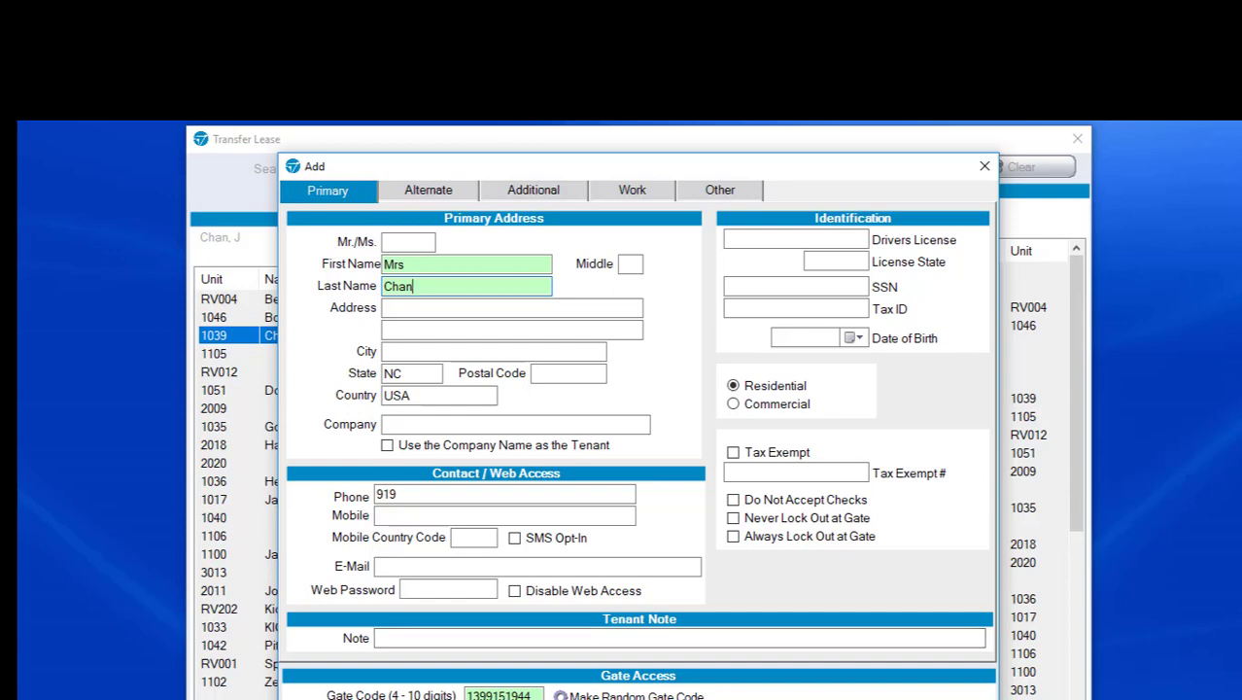
{"action": "key", "text": "Return"}
{"action": "left_click", "coordinate": [630, 519]}
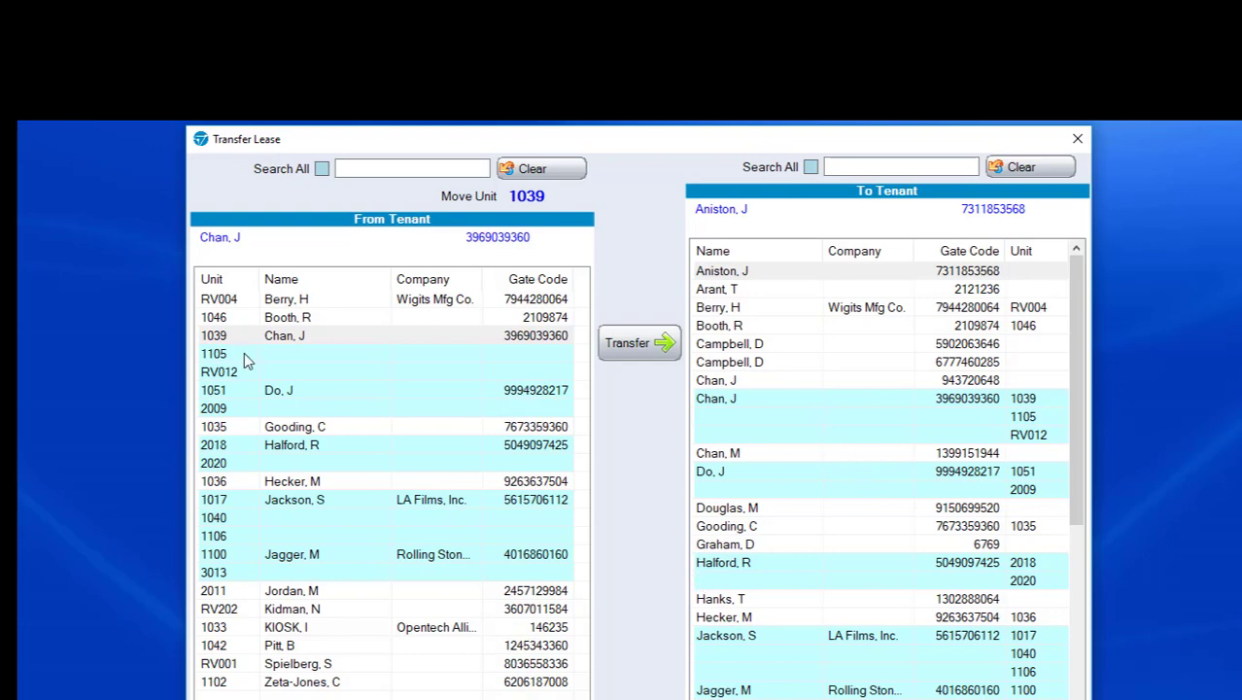
Transfer unit 1105 to the newly added tenant and confirm both prompts.
{"action": "left_click", "coordinate": [244, 360]}
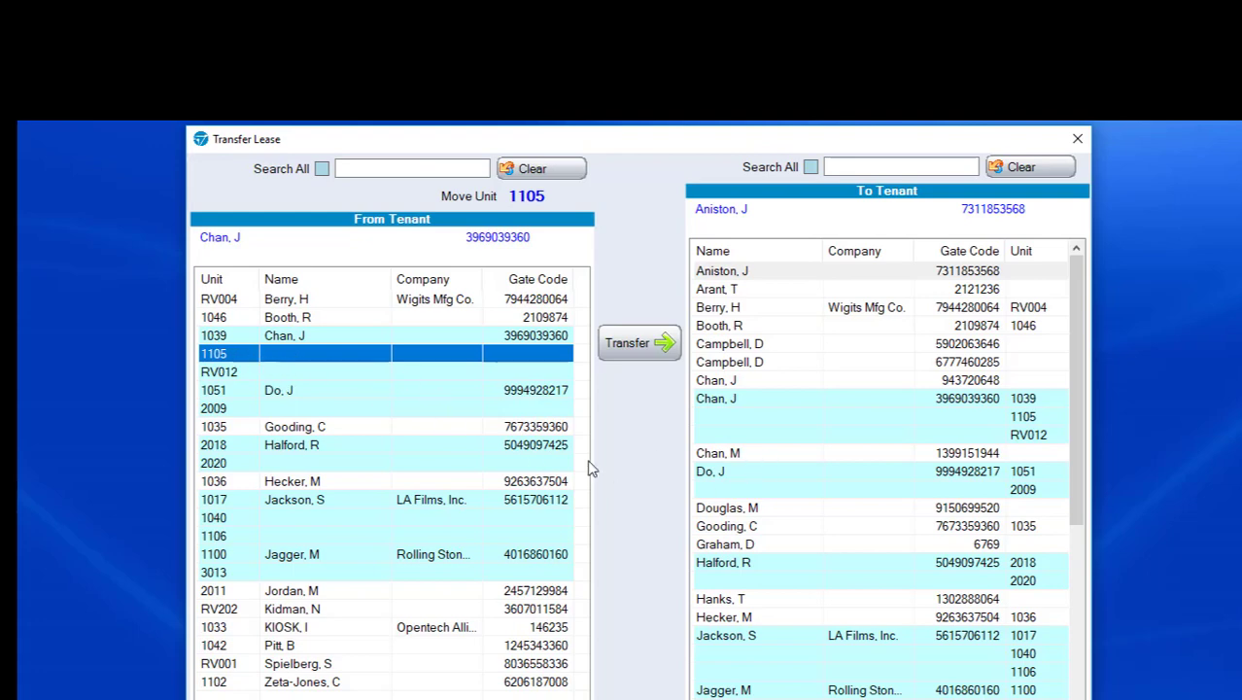
{"action": "left_click", "coordinate": [982, 458]}
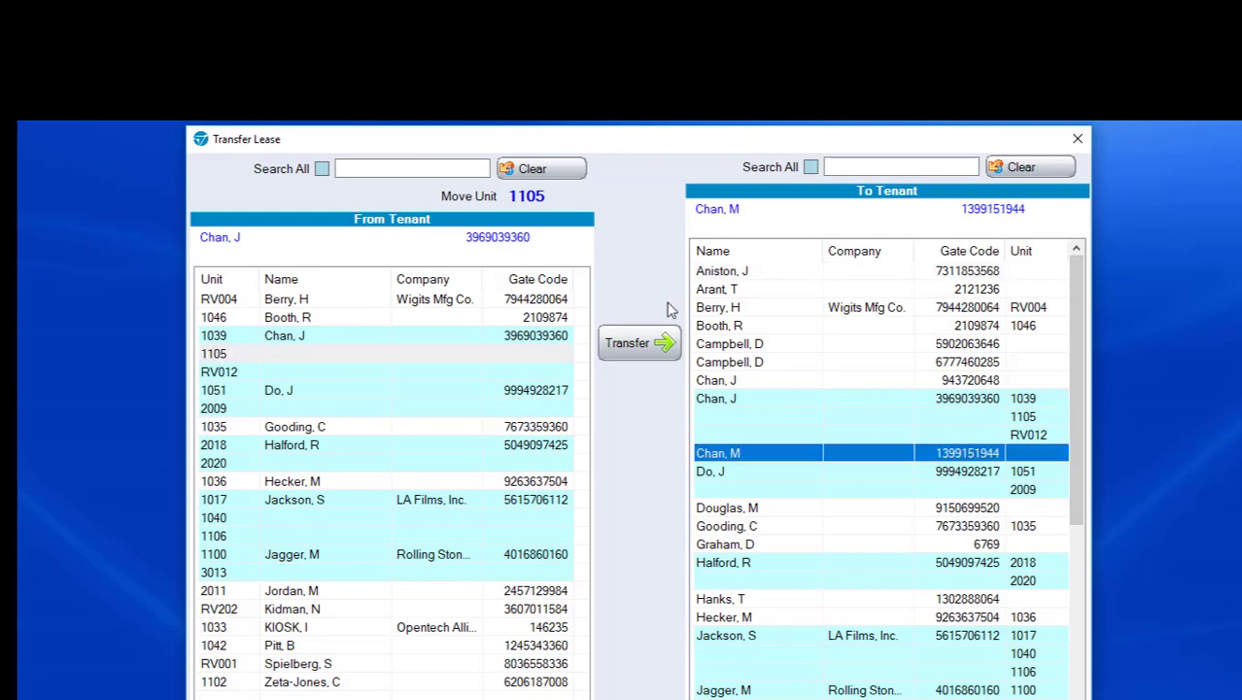
{"action": "left_click", "coordinate": [630, 347]}
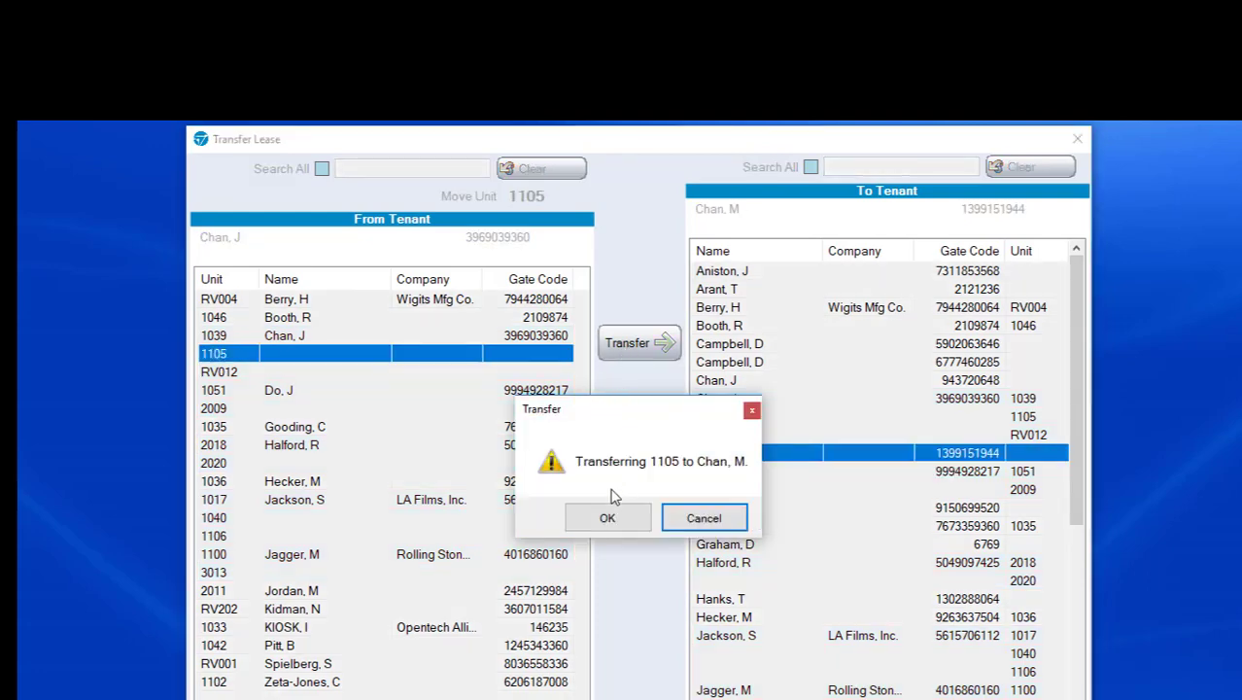
{"action": "left_click", "coordinate": [608, 520]}
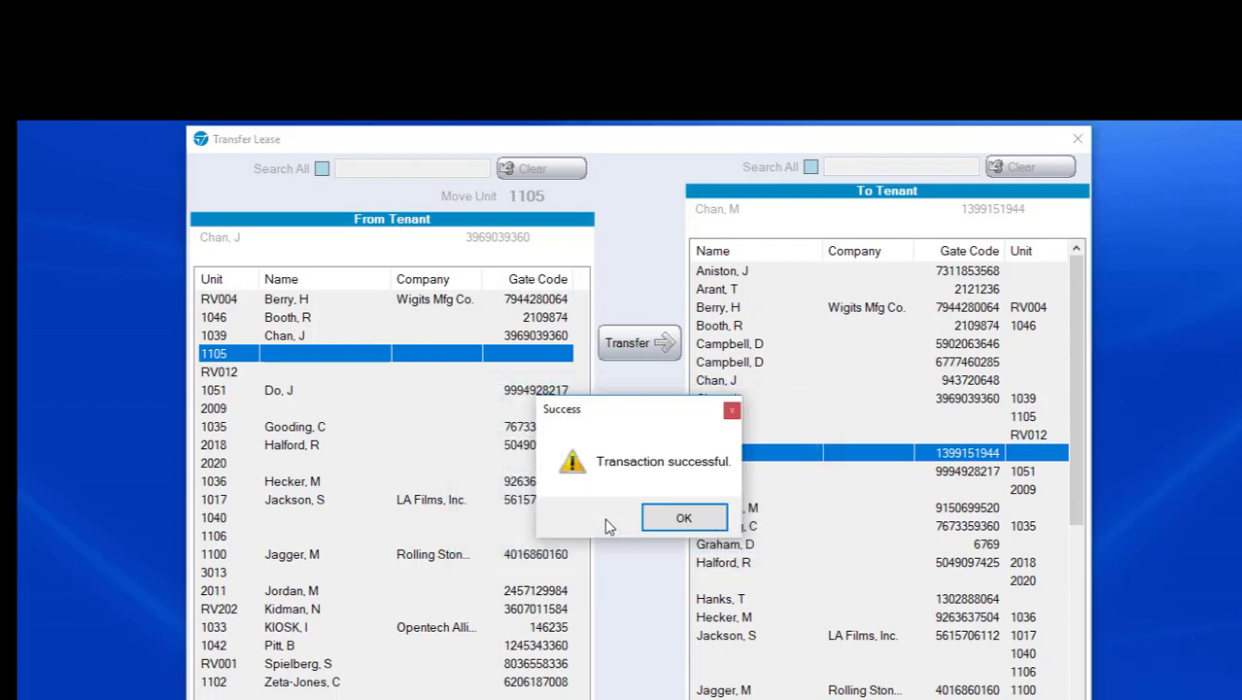
{"action": "left_click", "coordinate": [702, 523]}
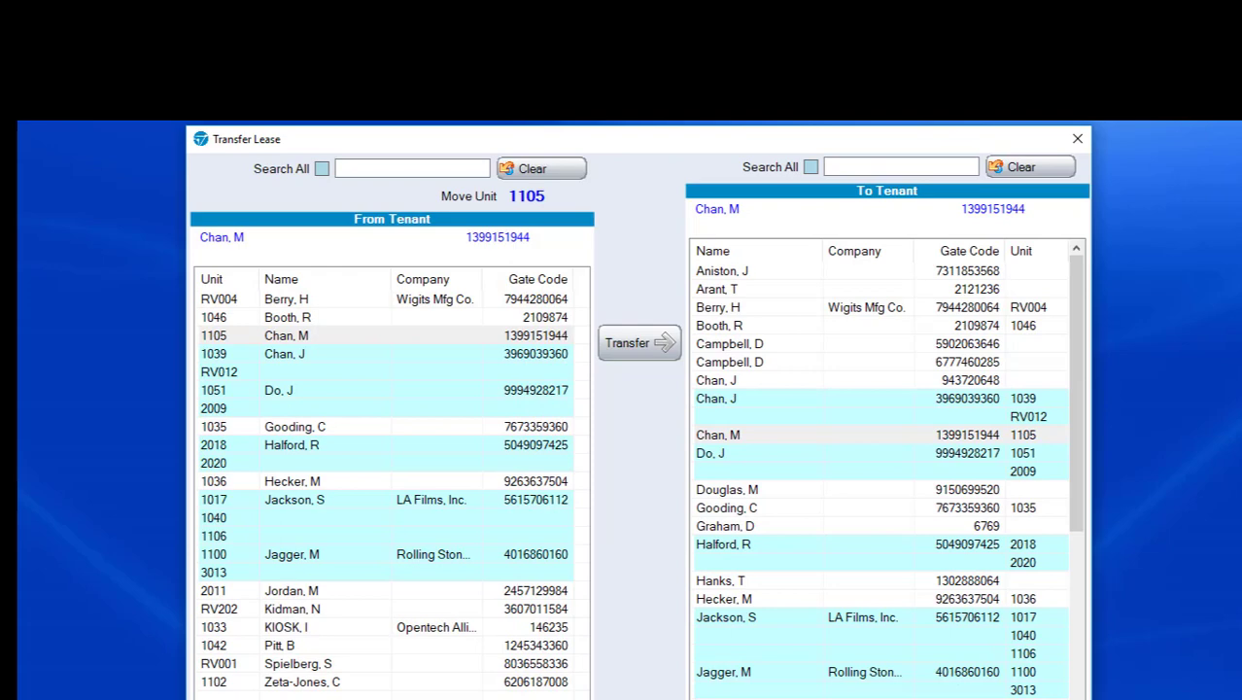
Close the transfer and Utilities windows and open unit 1105's payment account showing 525.00 due.
{"action": "key", "text": "Escape"}
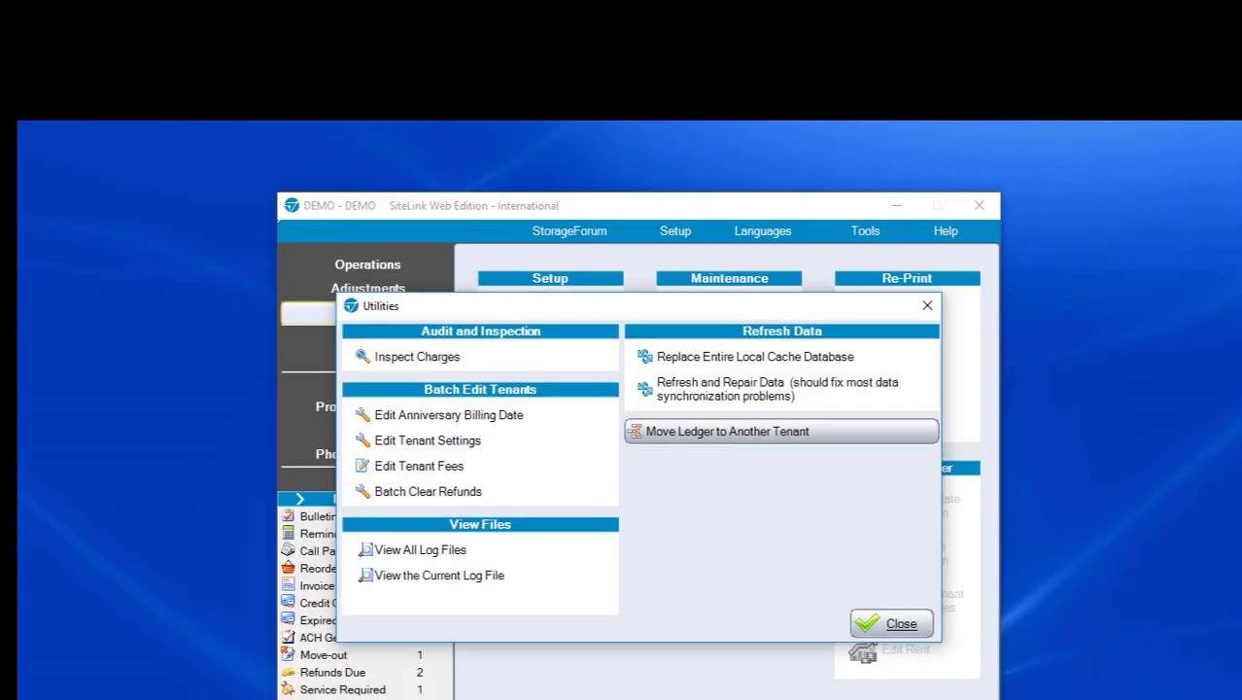
{"action": "left_click", "coordinate": [866, 625]}
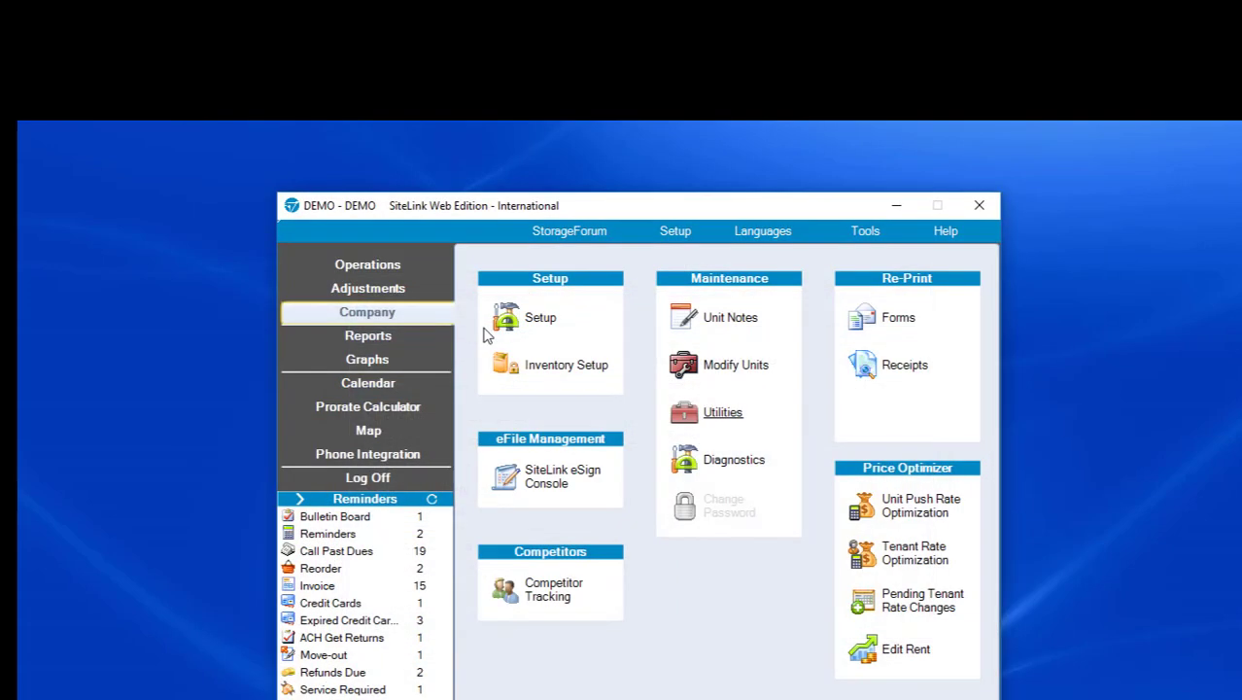
{"action": "left_click", "coordinate": [398, 260]}
{"action": "left_click", "coordinate": [549, 381]}
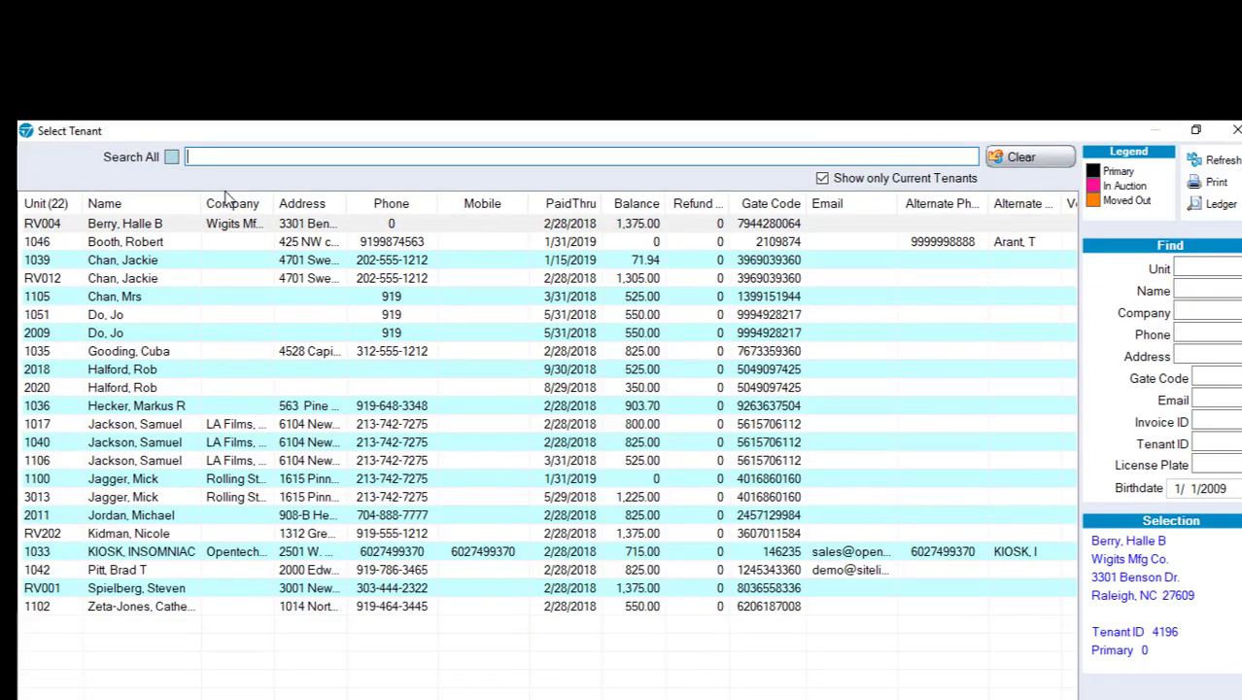
{"action": "double_click", "coordinate": [134, 296]}
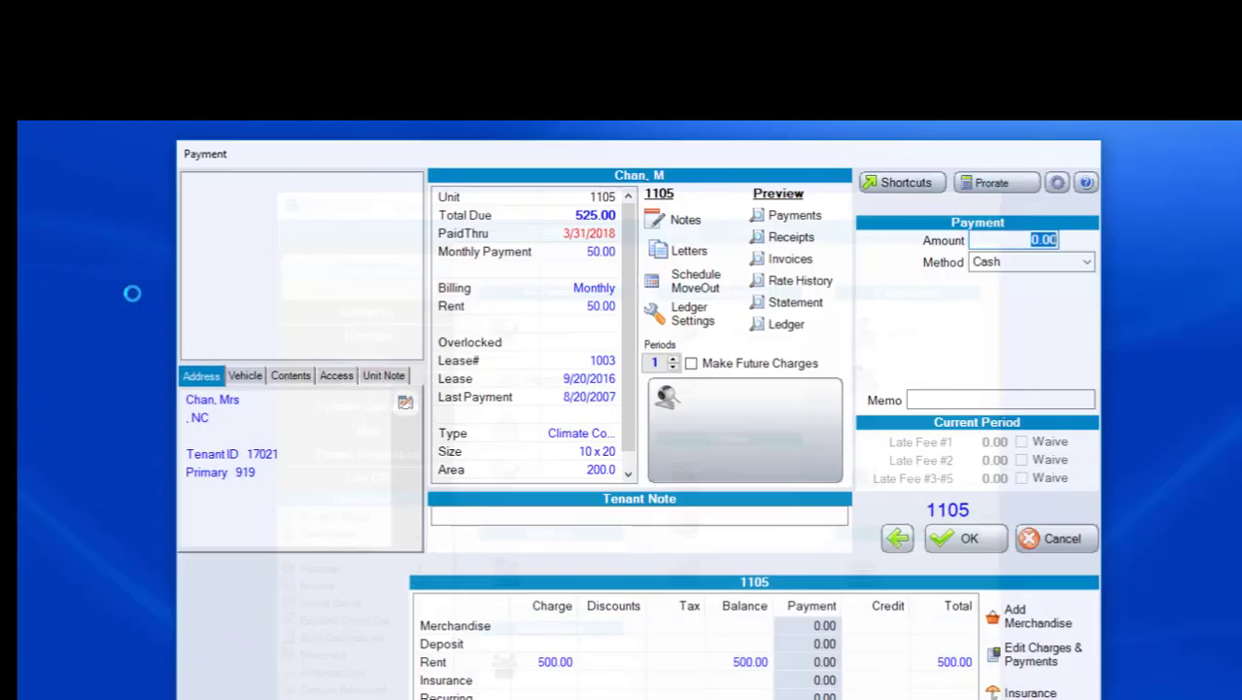